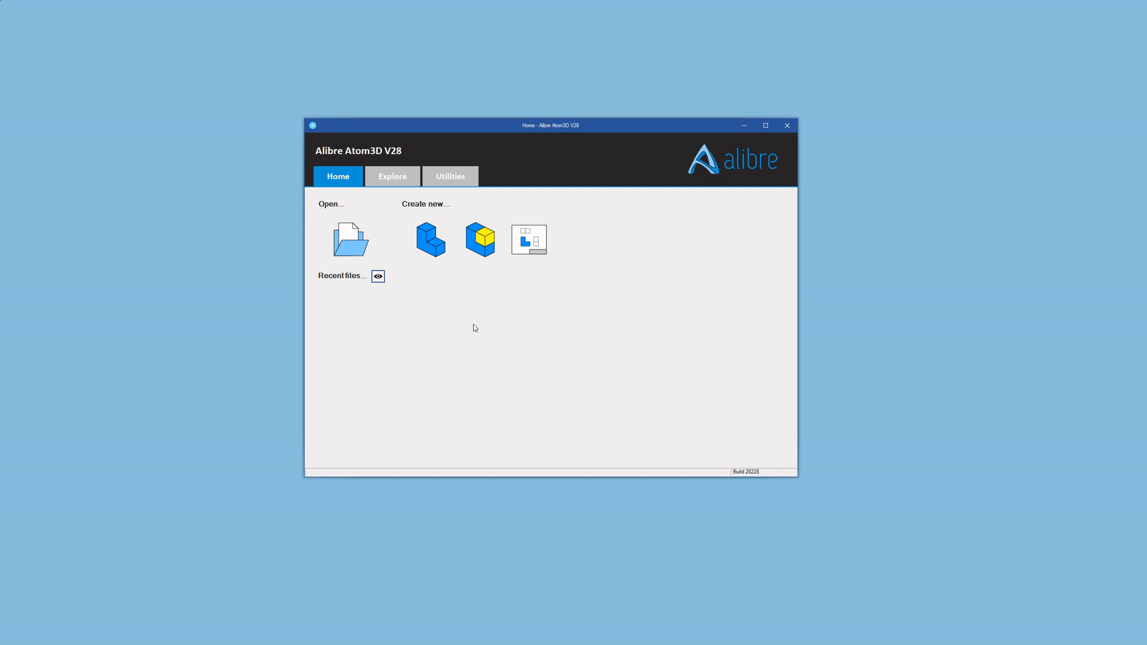
Open the M8 Hex Nut.AD_PRT part from the Video folder
{"action": "left_click", "coordinate": [348, 256]}
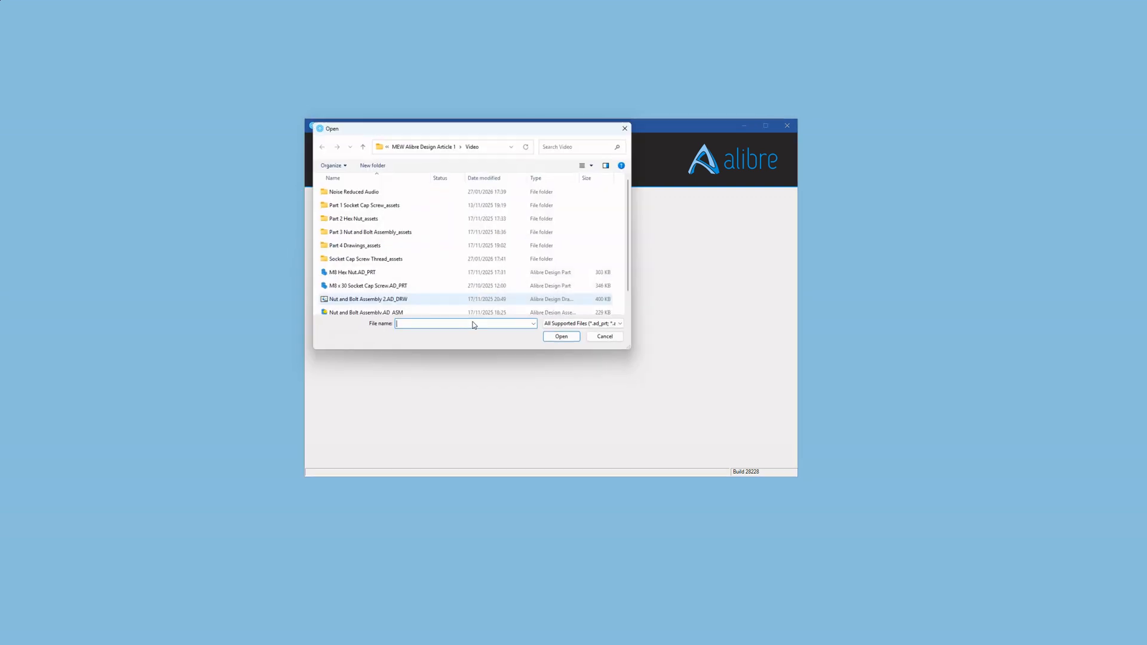
{"action": "left_click", "coordinate": [347, 277]}
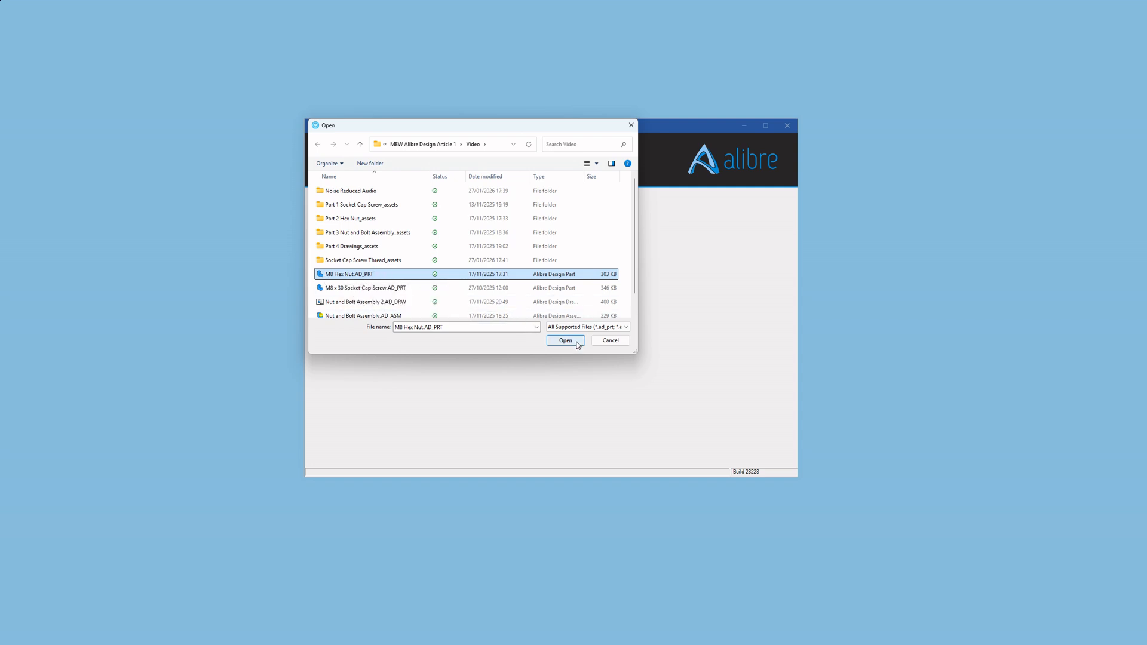
{"action": "left_click", "coordinate": [578, 344]}
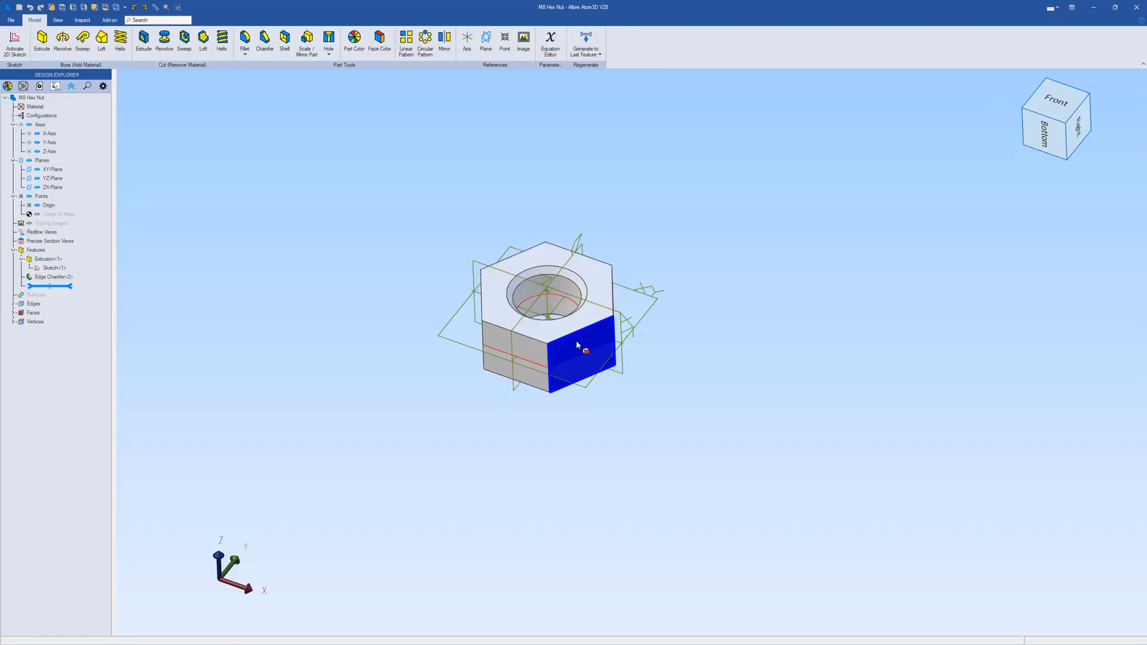
Delete the edge chamfer feature around the nut's bore
{"action": "middle_click_drag", "start_coordinate": [697, 353], "coordinate": [696, 386]}
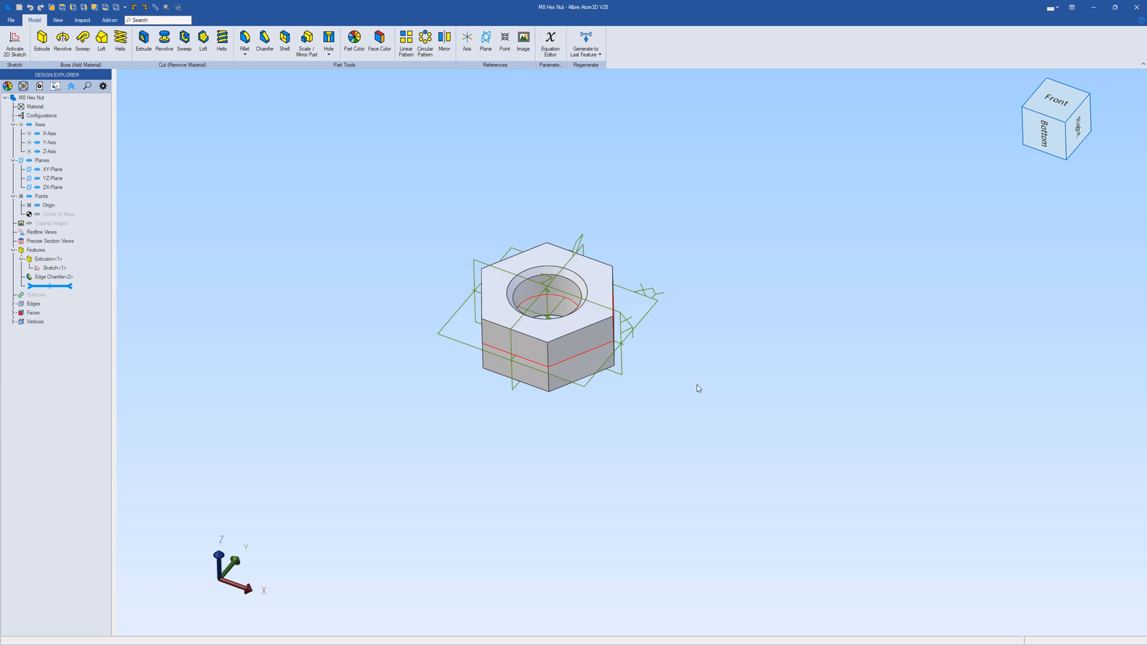
{"action": "left_click", "coordinate": [28, 279]}
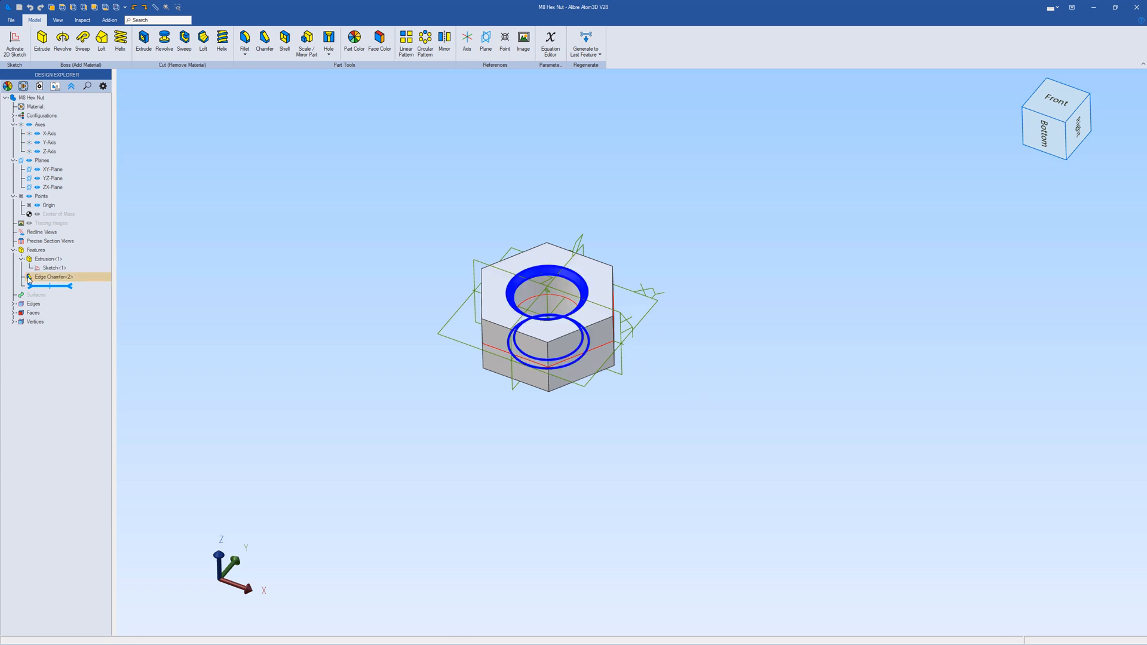
{"action": "right_click", "coordinate": [56, 279]}
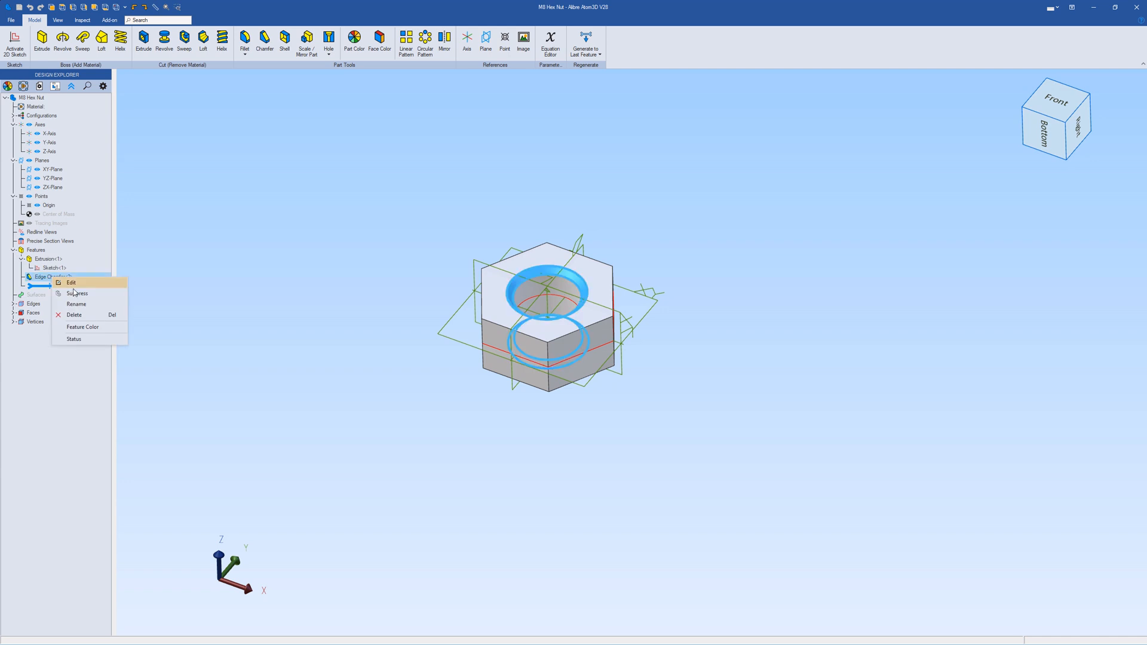
{"action": "left_click", "coordinate": [74, 315]}
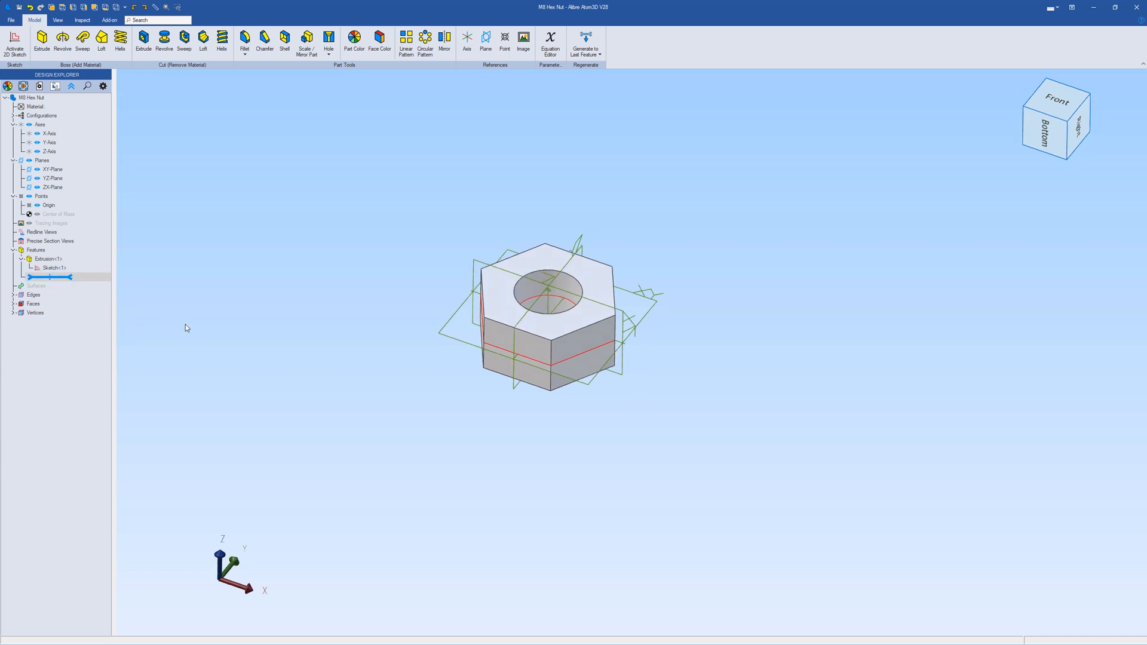
Edit the nut extrusion's sketch to delete the central bore circle, leaving a solid hexagon, and close the sketch
{"action": "left_click", "coordinate": [43, 260]}
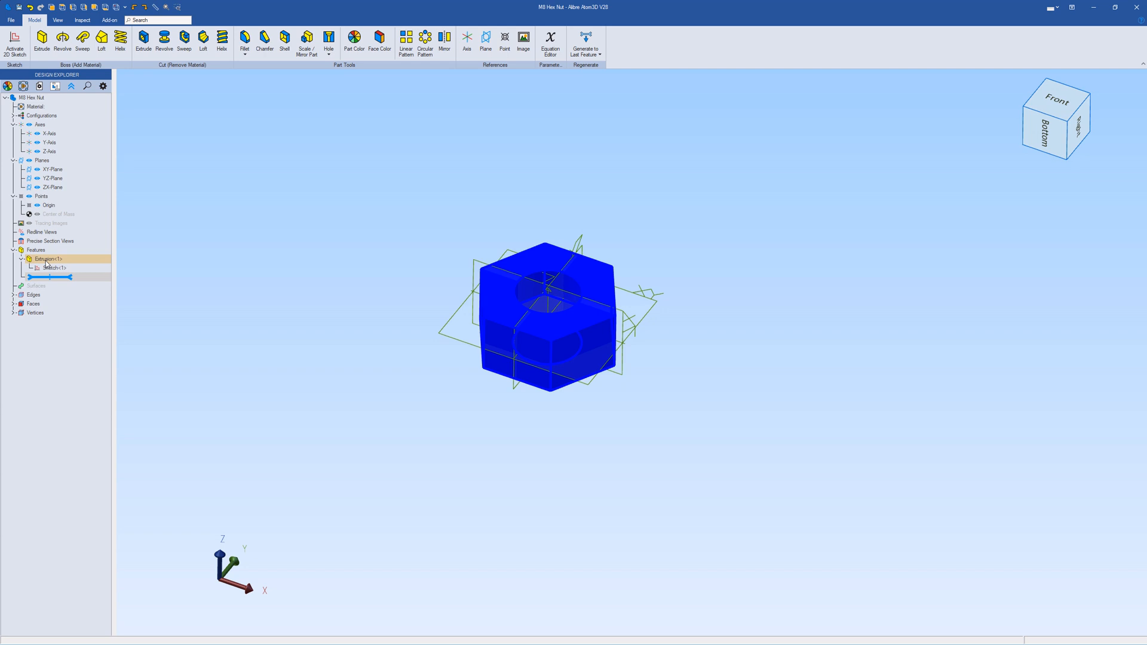
{"action": "left_click", "coordinate": [45, 267]}
{"action": "right_click", "coordinate": [45, 268]}
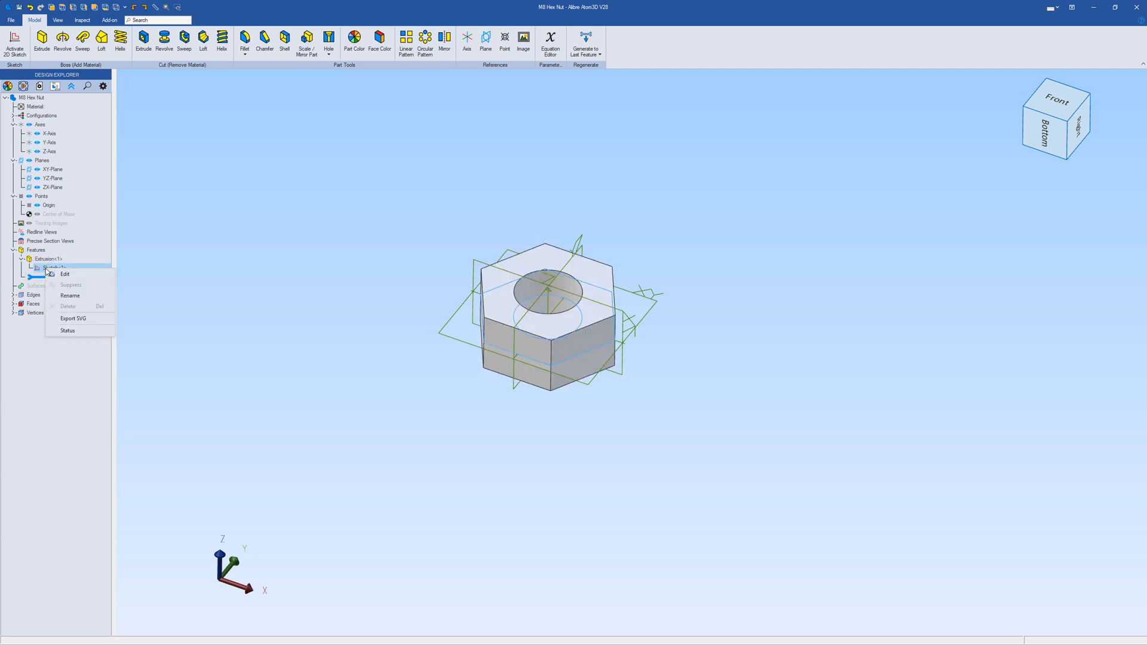
{"action": "left_click", "coordinate": [64, 274]}
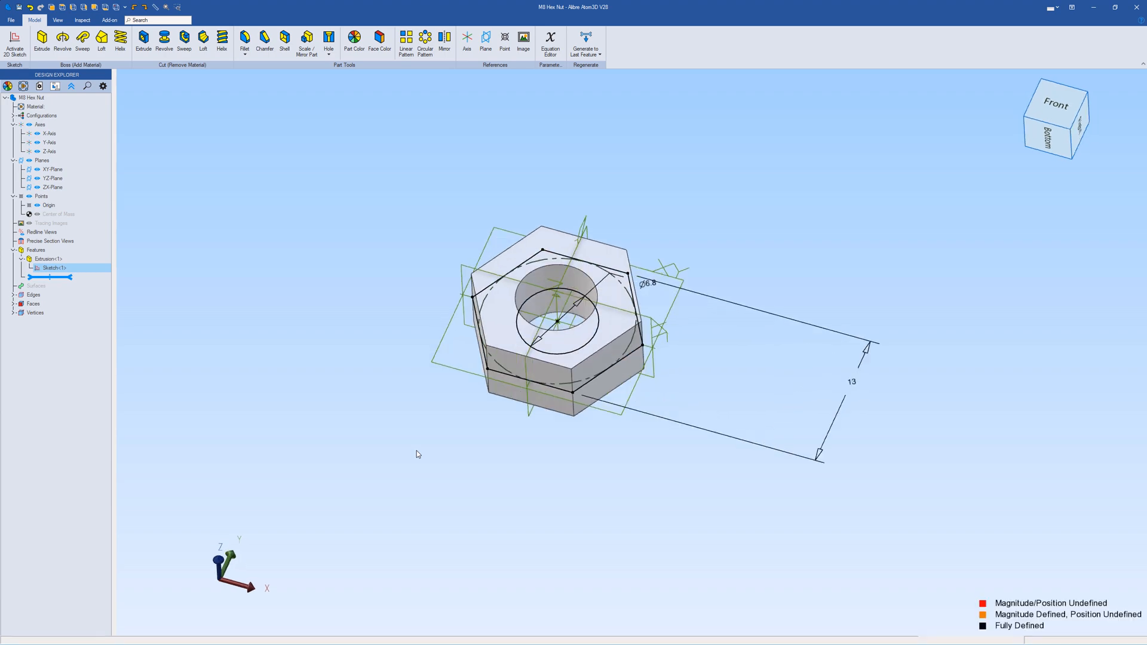
{"action": "scroll", "coordinate": [305, 299], "scroll_direction": "down", "scroll_amount": 3}
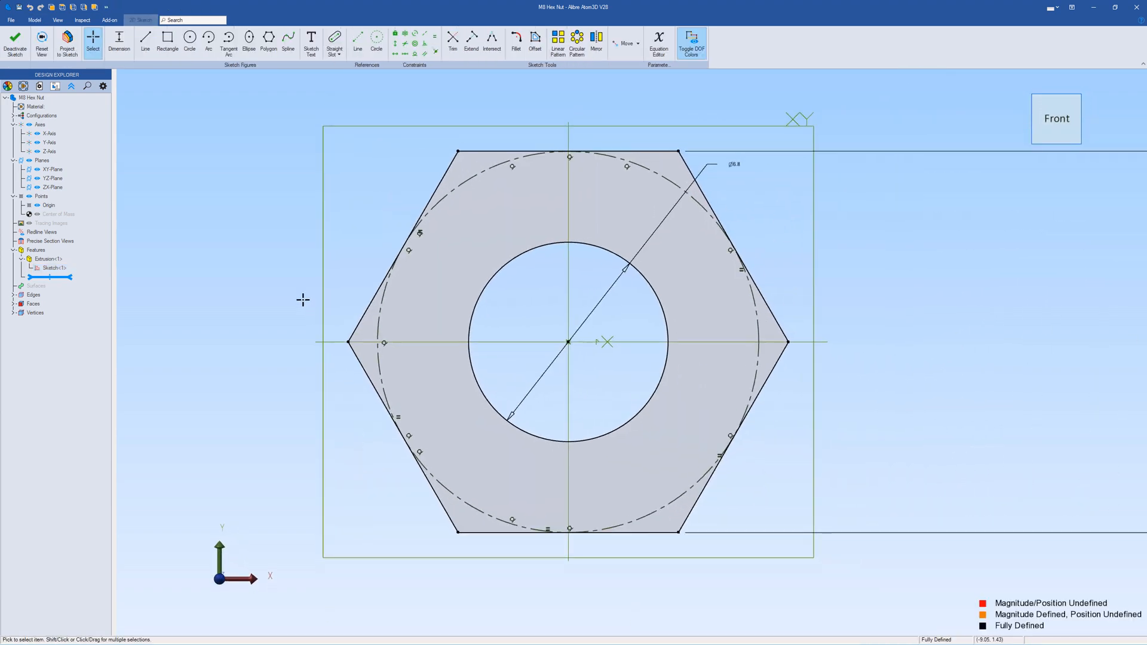
{"action": "left_click", "coordinate": [562, 321]}
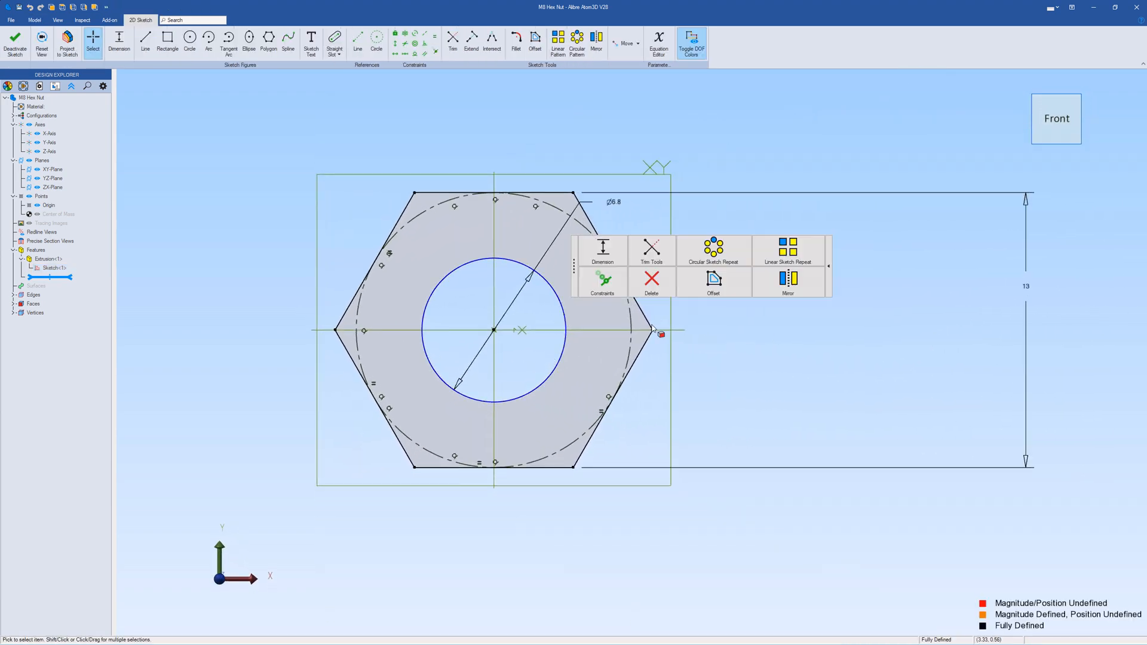
{"action": "left_click", "coordinate": [796, 380]}
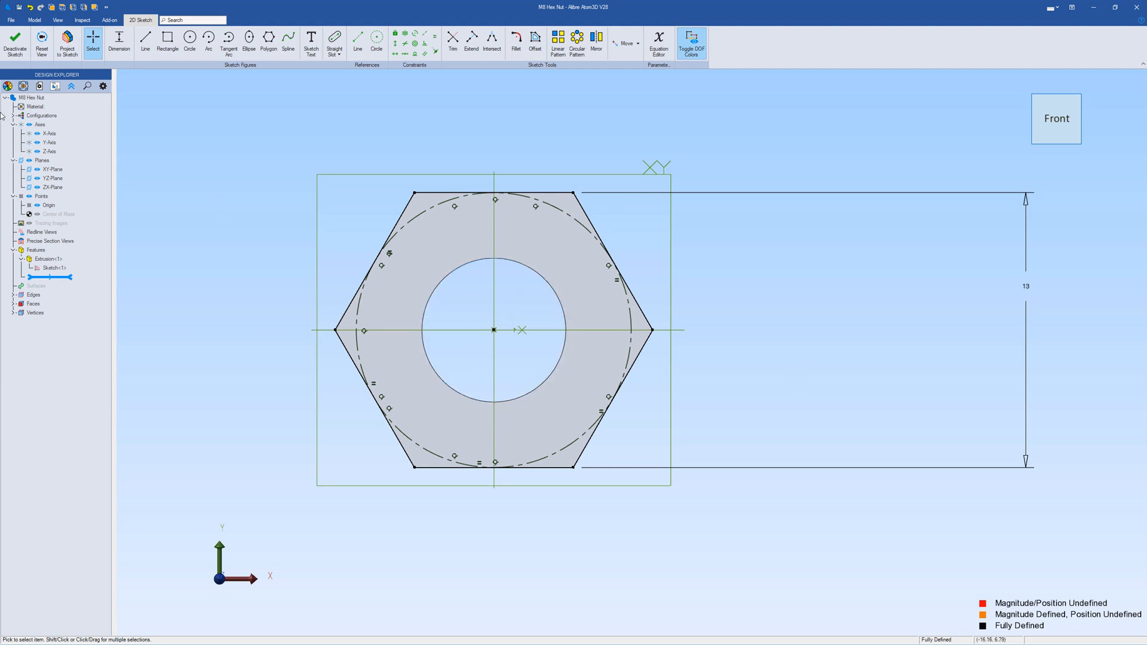
{"action": "left_click", "coordinate": [15, 47]}
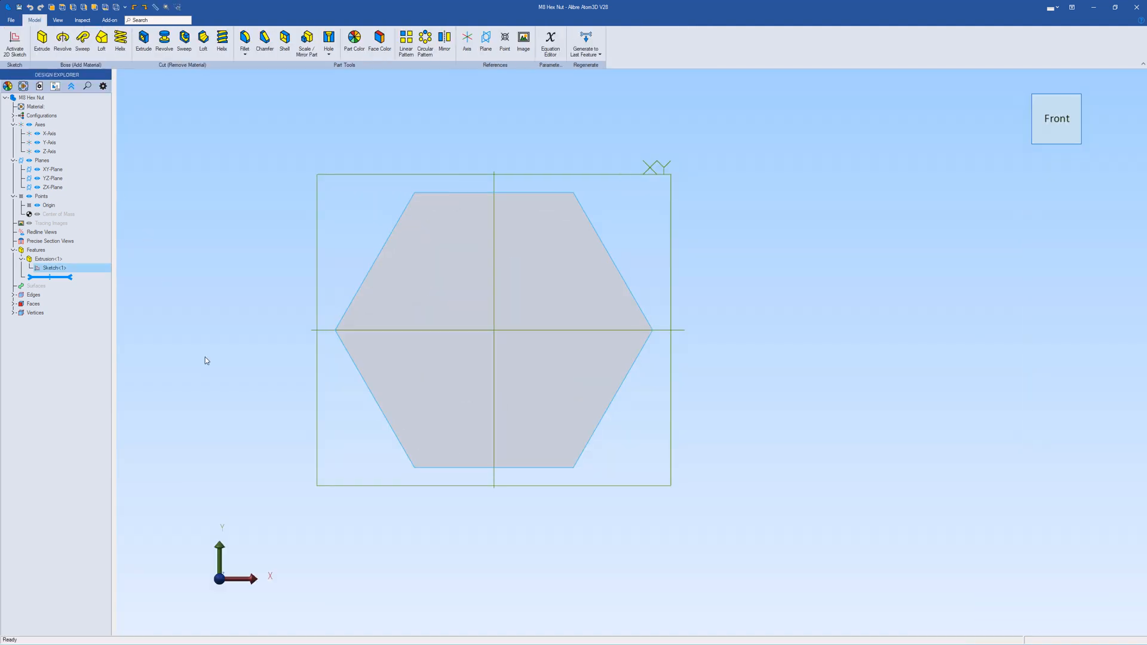
Start a Hole feature on the nut's upper hexagonal face and place the hole centre at the origin
{"action": "middle_click_drag", "start_coordinate": [252, 407], "coordinate": [230, 320]}
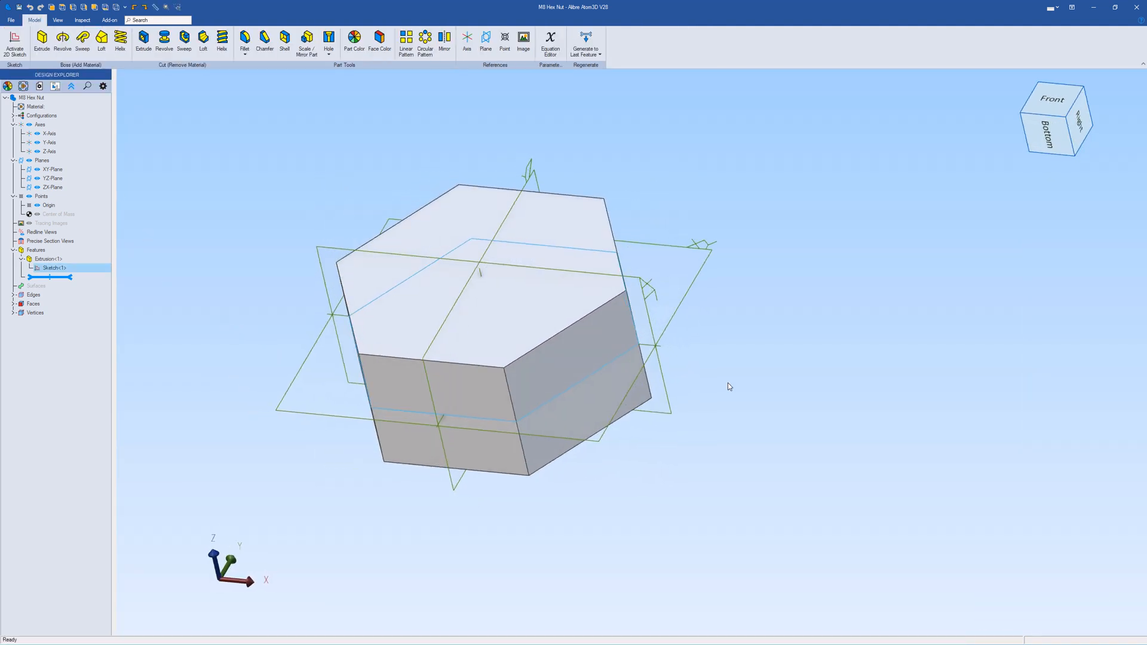
{"action": "scroll", "coordinate": [727, 384], "scroll_direction": "down", "scroll_amount": 2}
{"action": "mouse_move", "coordinate": [740, 334]}
{"action": "middle_mouse_down"}
{"action": "mouse_move", "coordinate": [748, 340]}
{"action": "mouse_move", "coordinate": [775, 276]}
{"action": "mouse_move", "coordinate": [715, 277]}
{"action": "mouse_move", "coordinate": [773, 306]}
{"action": "mouse_move", "coordinate": [706, 359]}
{"action": "mouse_move", "coordinate": [694, 360]}
{"action": "mouse_move", "coordinate": [689, 320]}
{"action": "mouse_move", "coordinate": [690, 358]}
{"action": "middle_mouse_up"}
{"action": "left_click", "coordinate": [708, 311]}
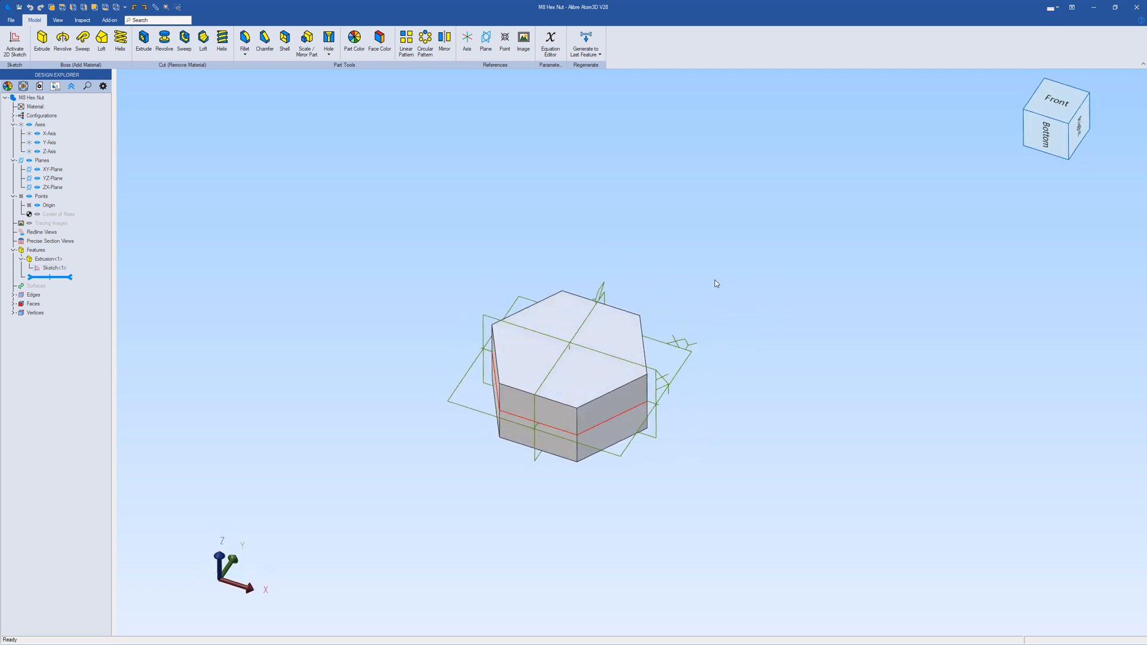
{"action": "left_click", "coordinate": [607, 346]}
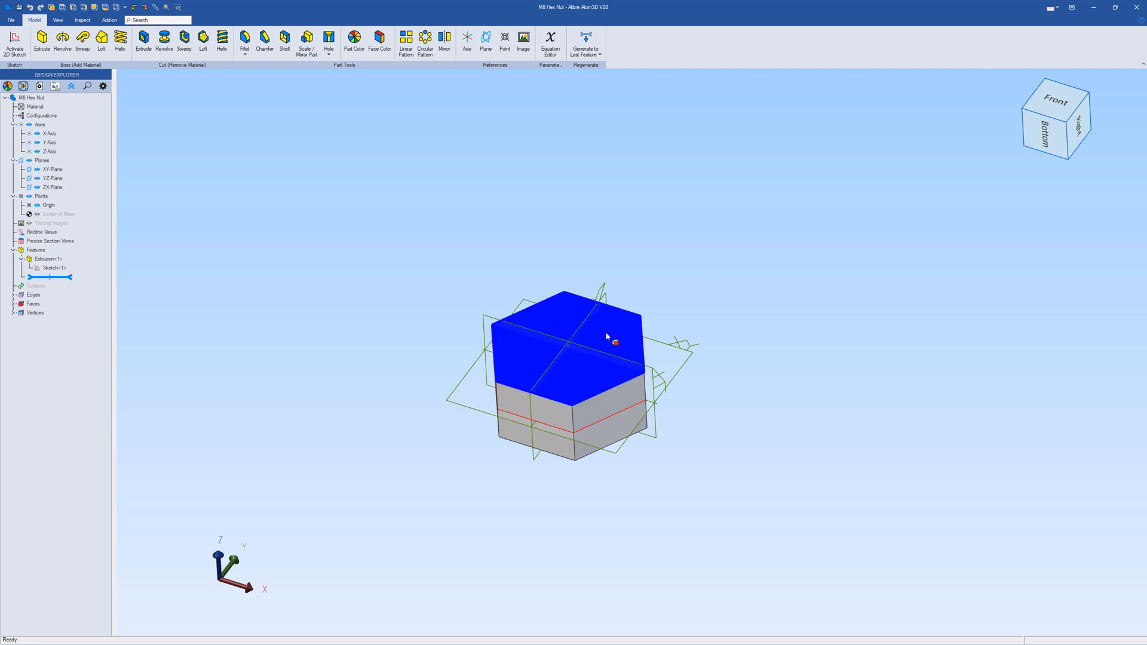
{"action": "left_click", "coordinate": [606, 335]}
{"action": "left_click", "coordinate": [329, 40]}
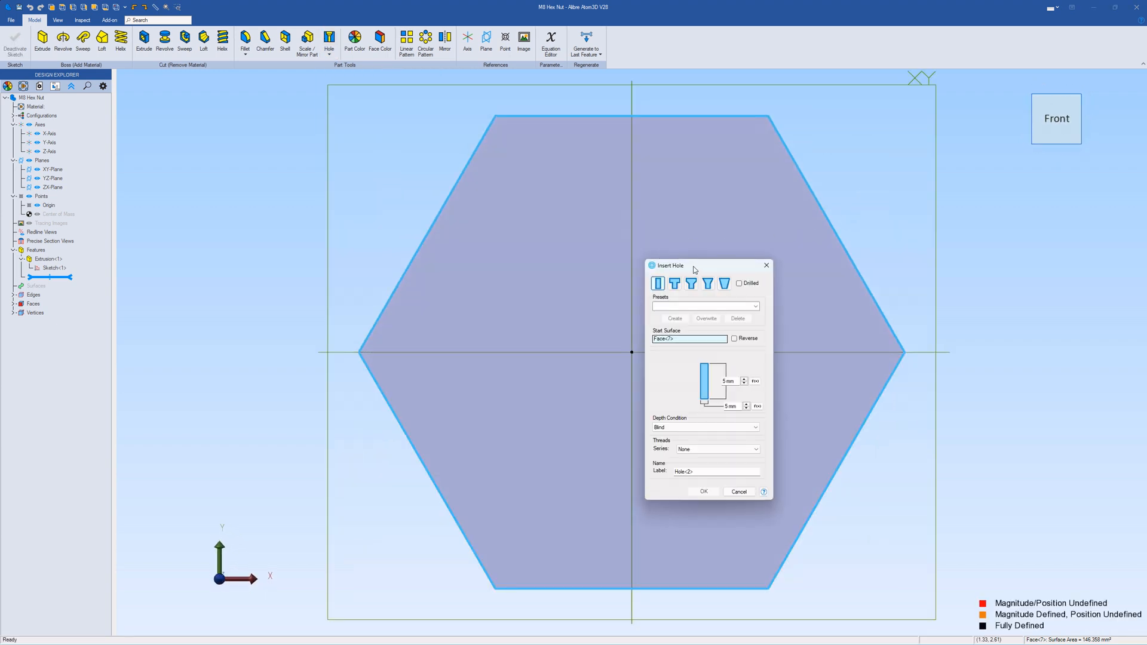
{"action": "left_click_drag", "start_coordinate": [693, 267], "coordinate": [906, 145]}
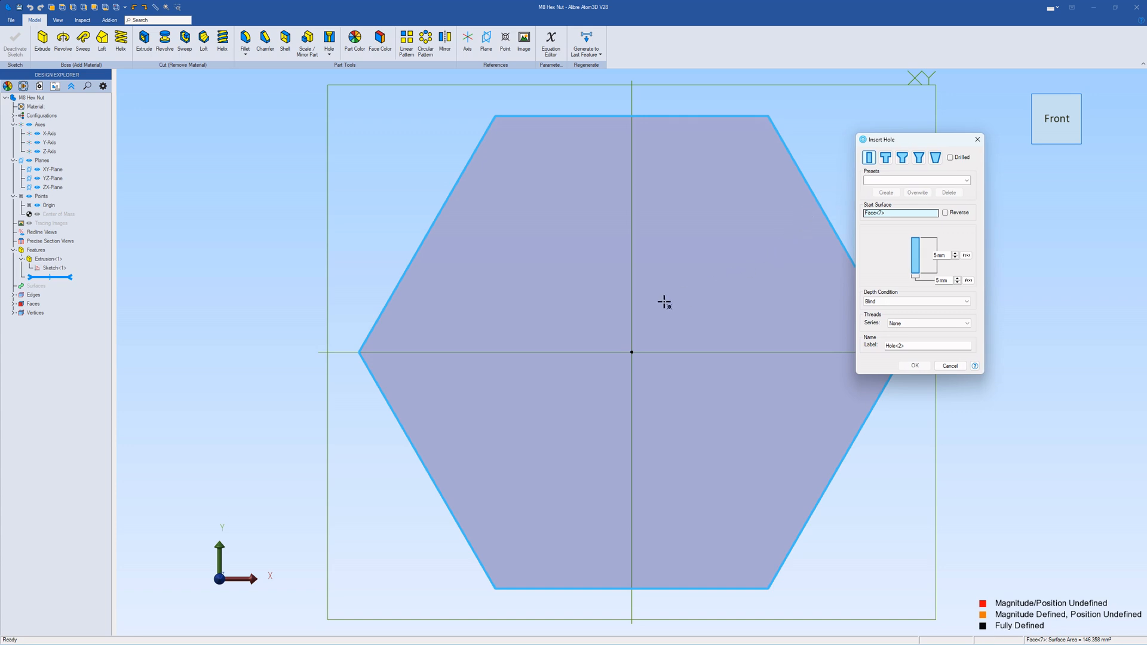
{"action": "left_click", "coordinate": [632, 353]}
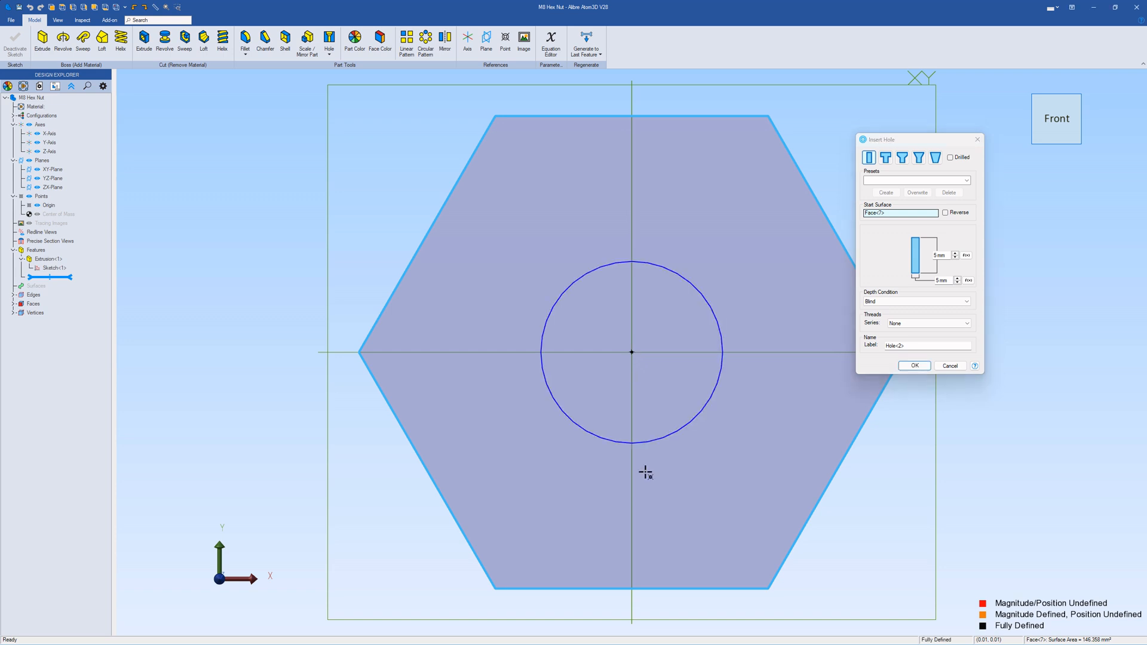
{"action": "left_click_drag", "start_coordinate": [935, 146], "coordinate": [951, 127]}
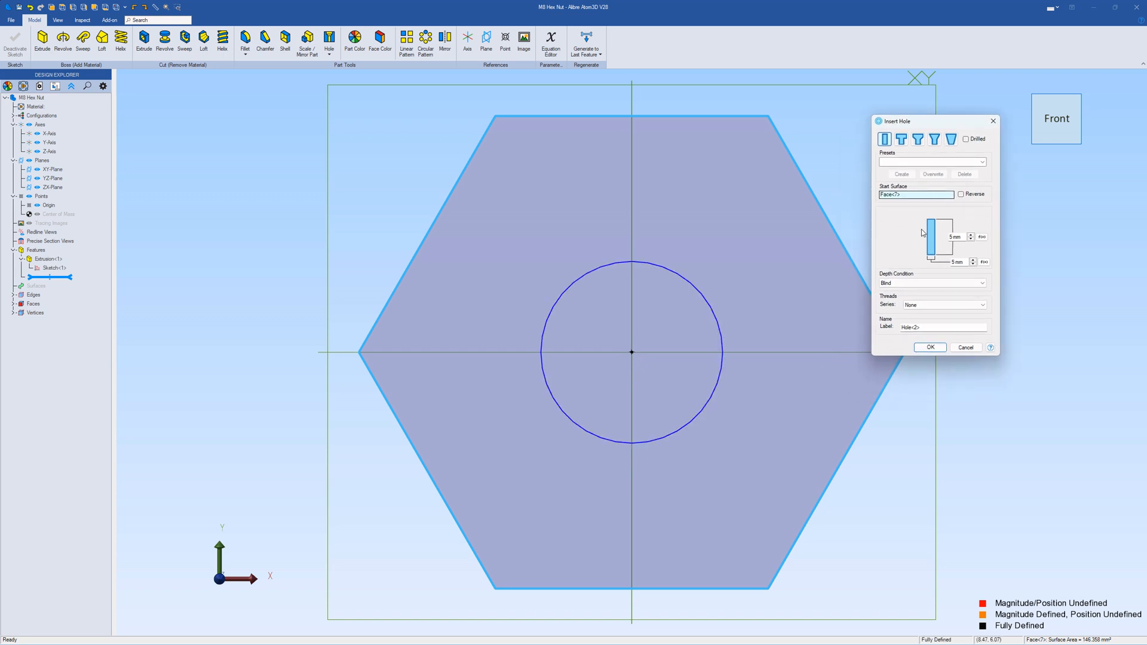
Set the hole's depth condition to Through All, give it a modeled ISO - Coarse M8 thread, and create it
{"action": "left_click", "coordinate": [906, 284]}
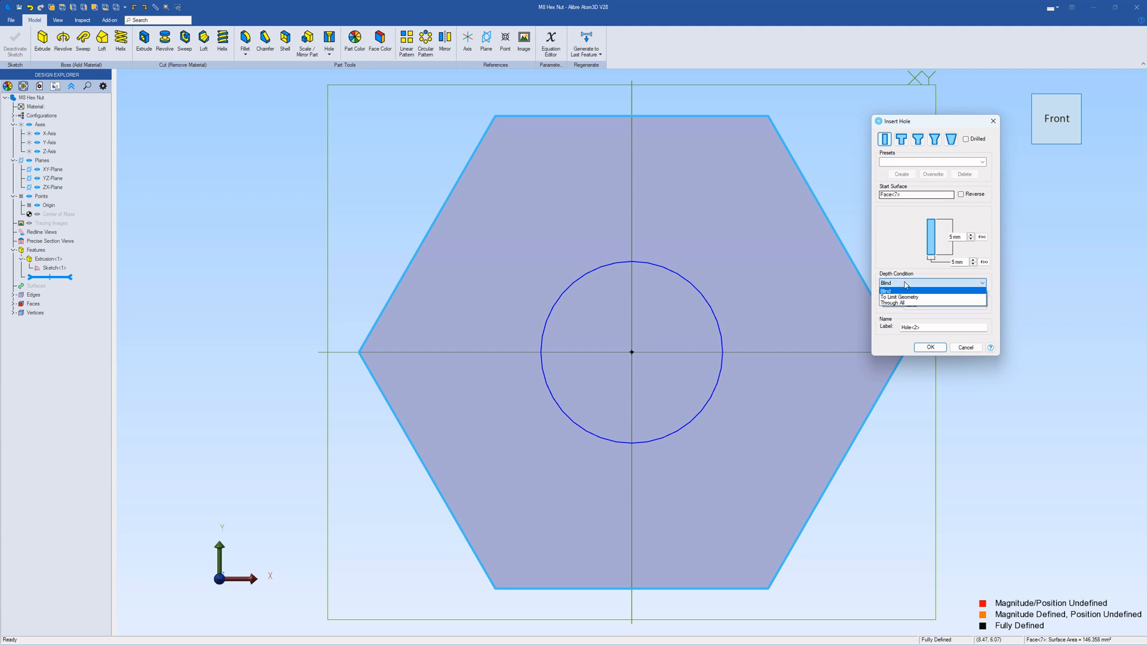
{"action": "left_click", "coordinate": [894, 303]}
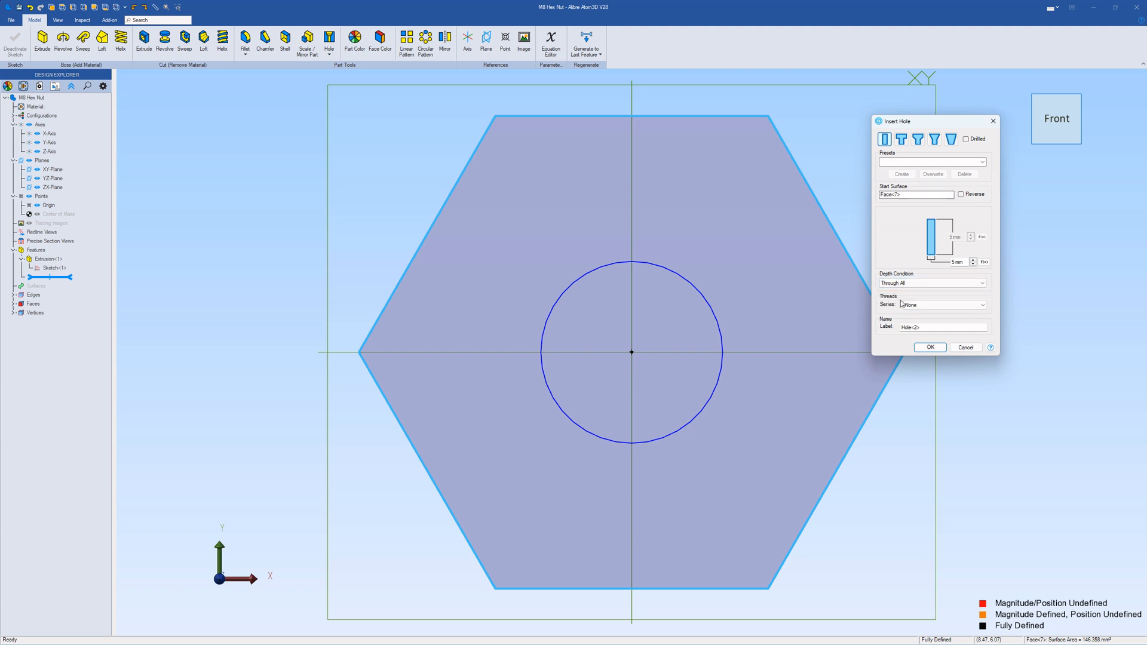
{"action": "left_click", "coordinate": [929, 305]}
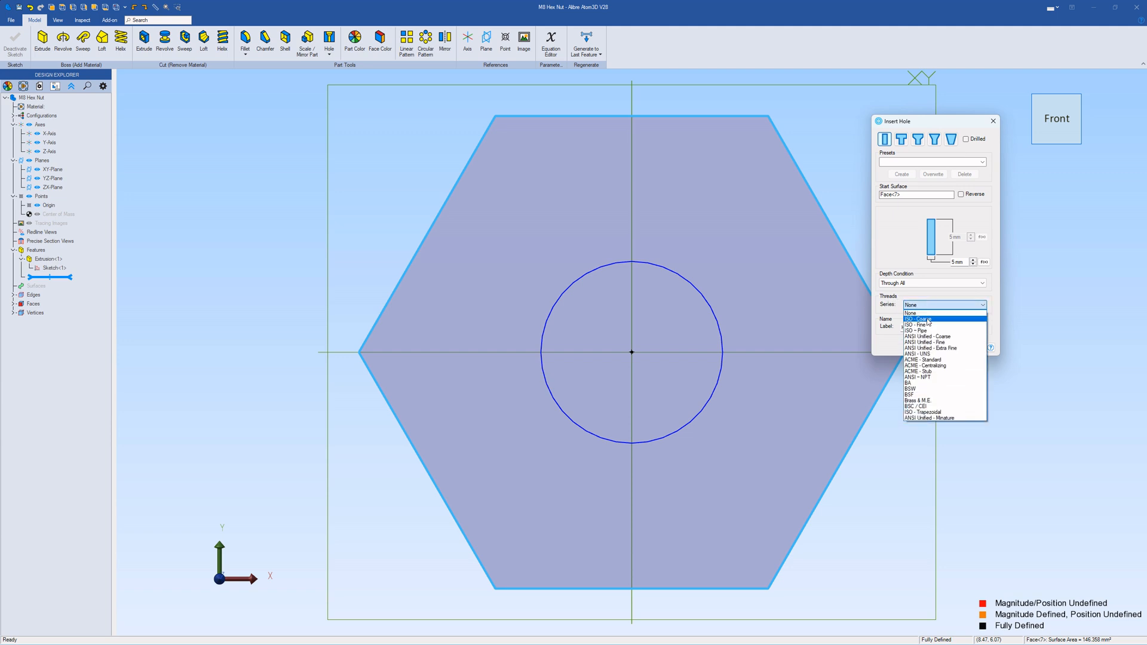
{"action": "left_click", "coordinate": [928, 319]}
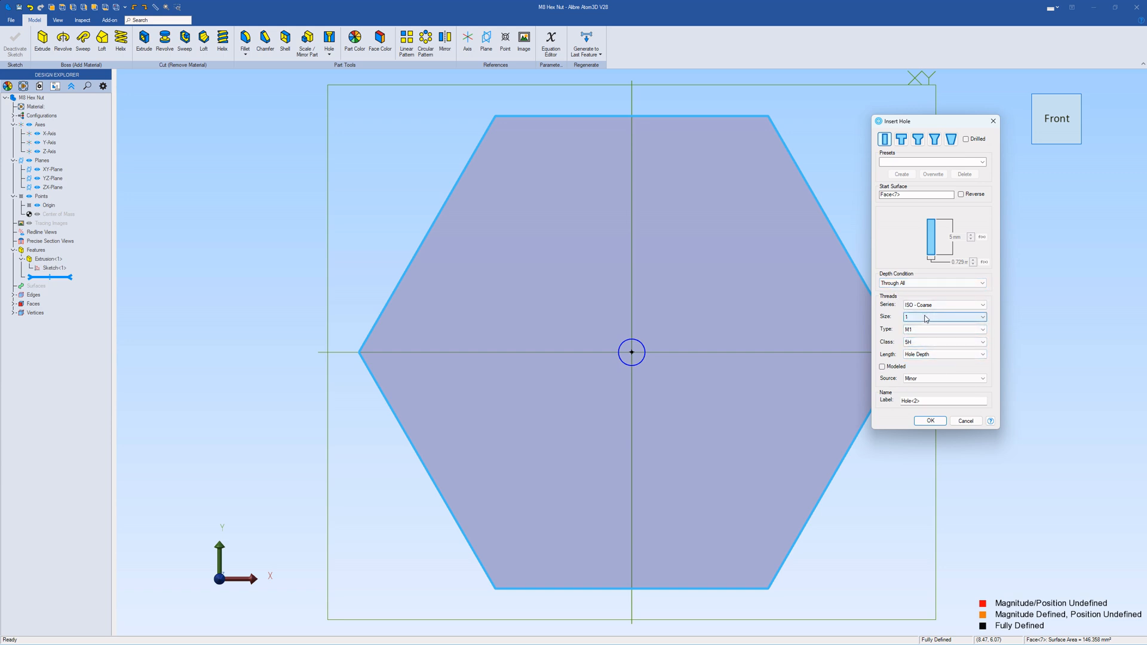
{"action": "left_click", "coordinate": [930, 330]}
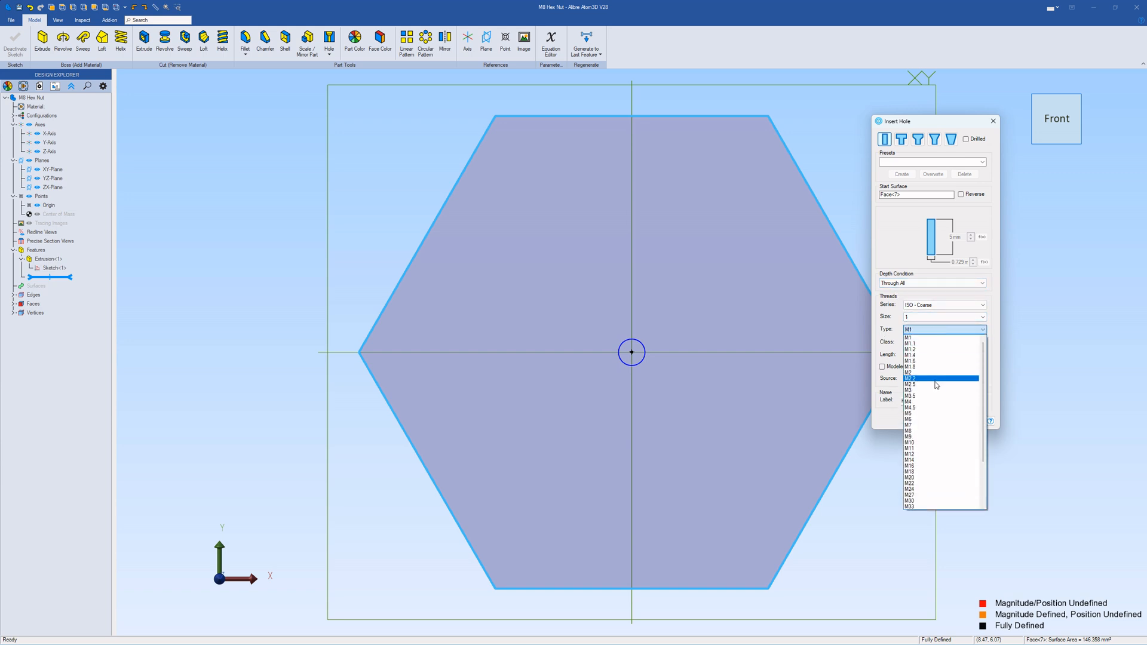
{"action": "left_click", "coordinate": [930, 431]}
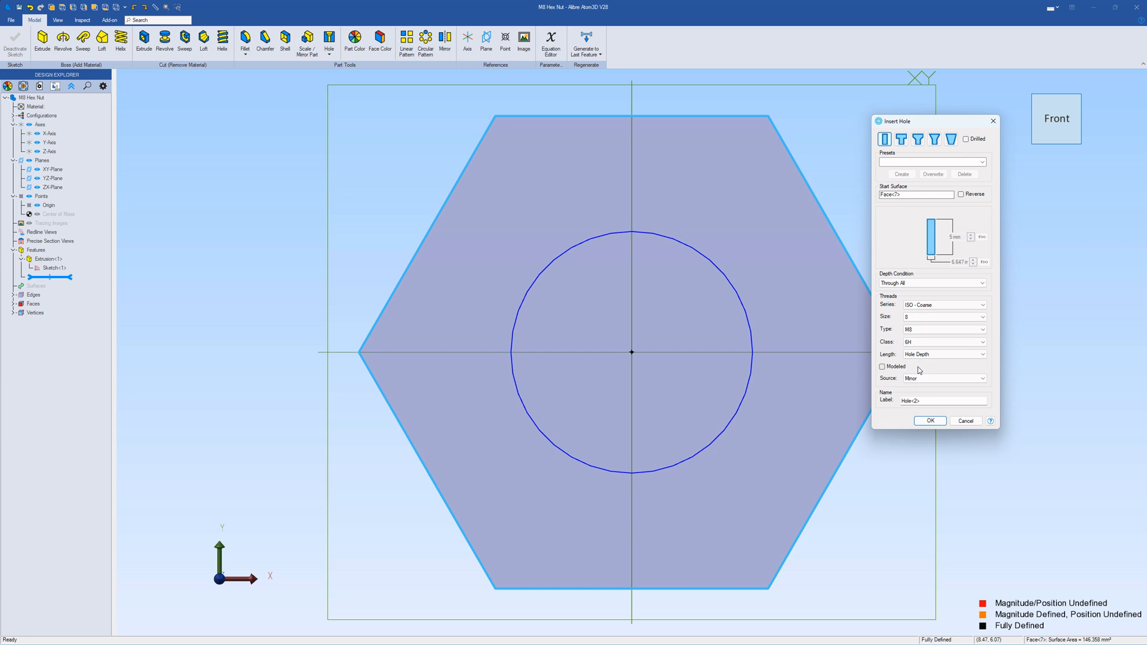
{"action": "left_click", "coordinate": [883, 367]}
{"action": "left_click", "coordinate": [930, 421]}
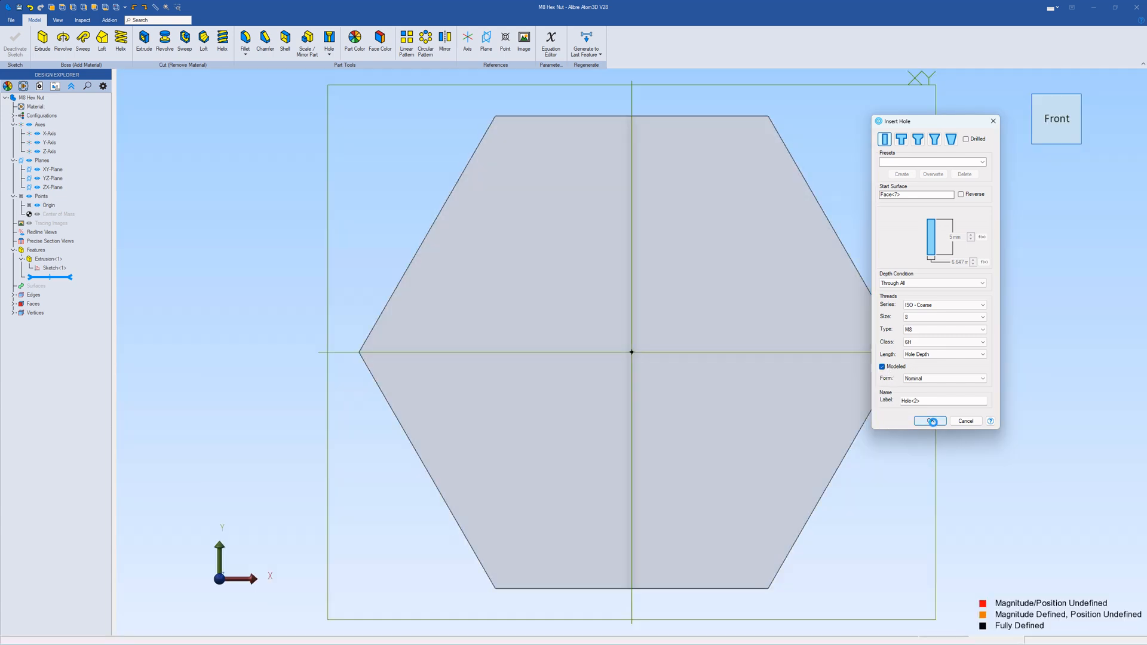
Start a 2D sketch on the ZX-Plane through the threaded nut
{"action": "right_click_drag", "start_coordinate": [956, 434], "coordinate": [955, 299]}
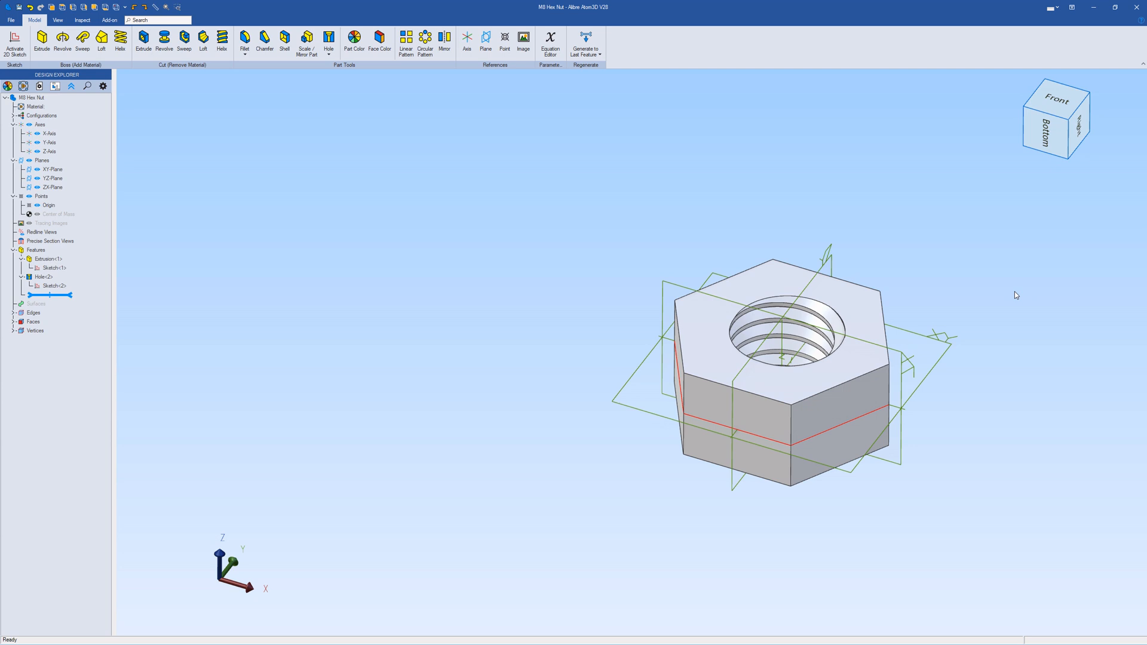
{"action": "scroll", "coordinate": [994, 294], "scroll_direction": "up", "scroll_amount": 2}
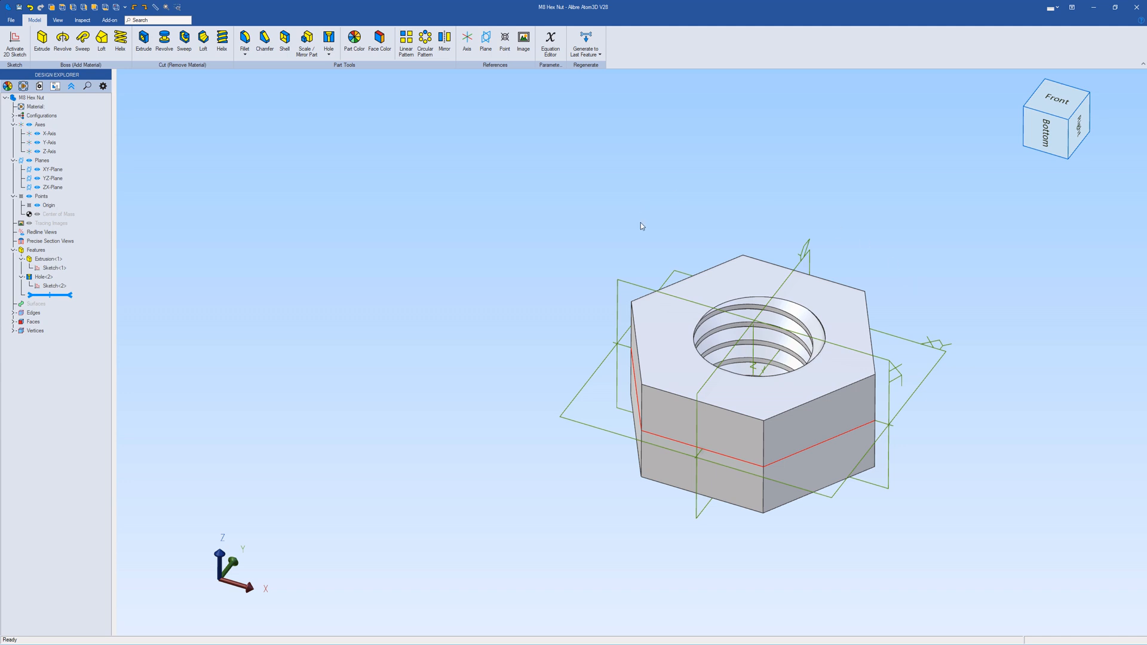
{"action": "left_click", "coordinate": [637, 288]}
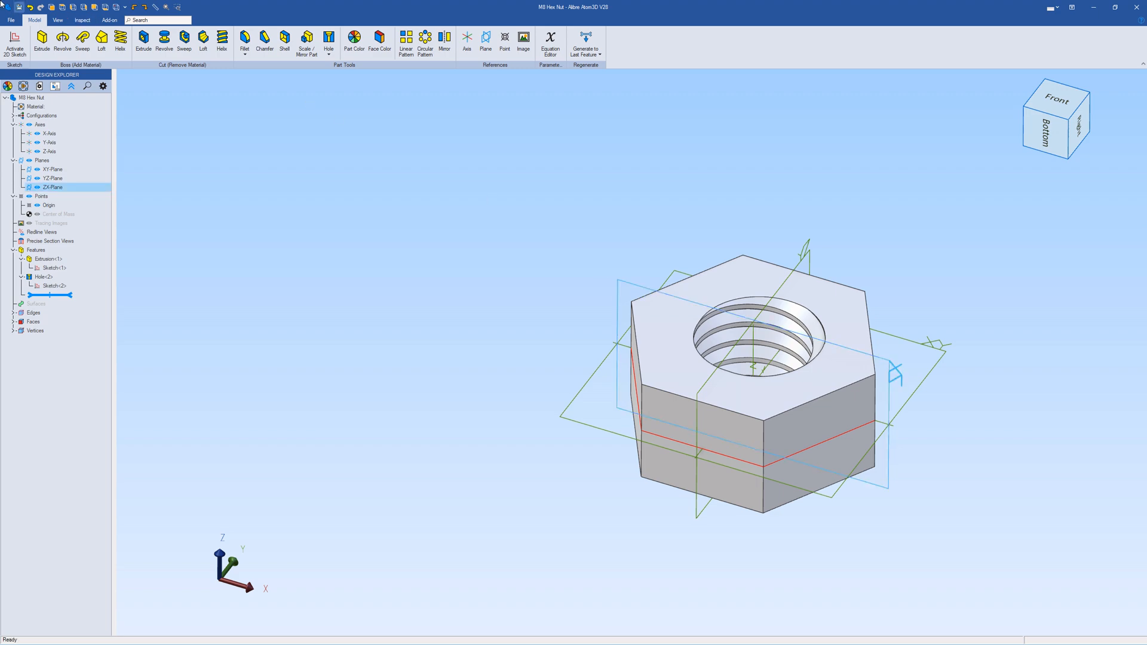
{"action": "left_click", "coordinate": [15, 42]}
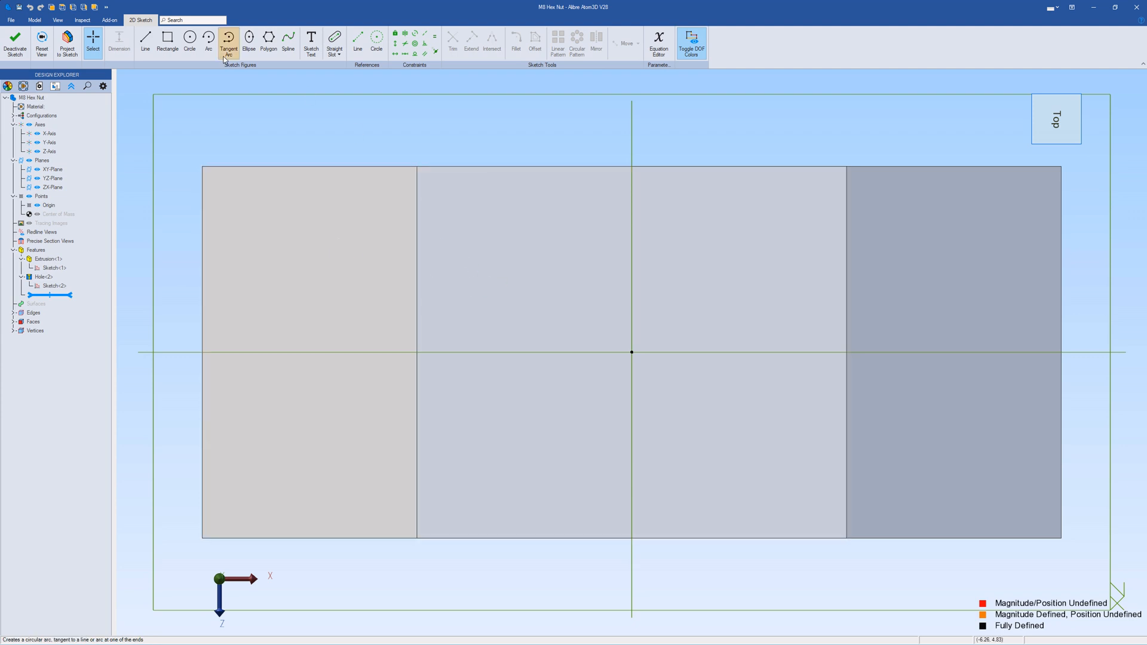
Sketch a closed right triangle across the nut's upper edge, with a horizontal top, a vertical side nearest the bore axis and a sloped outer side
{"action": "left_click", "coordinate": [145, 45]}
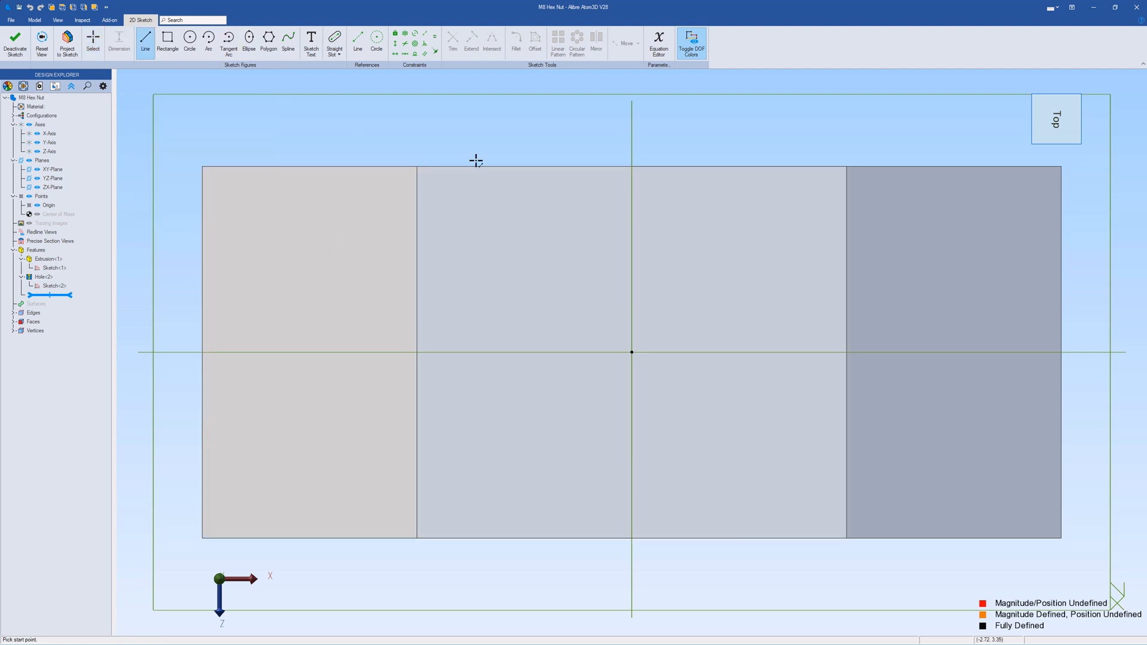
{"action": "left_click", "coordinate": [389, 144]}
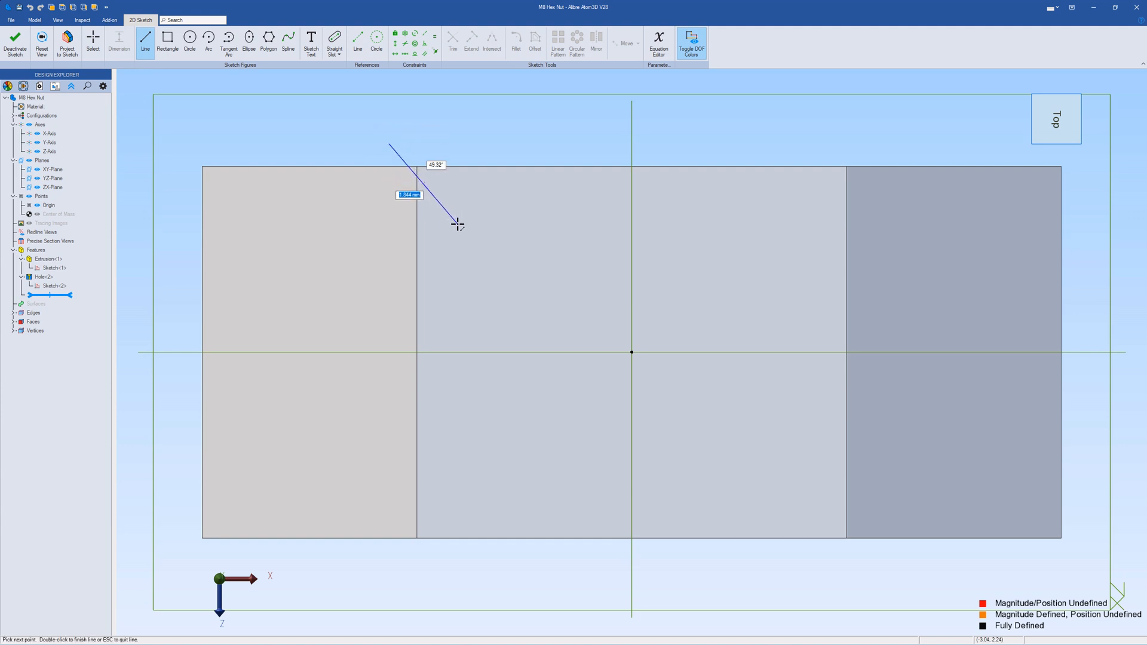
{"action": "left_click", "coordinate": [460, 223]}
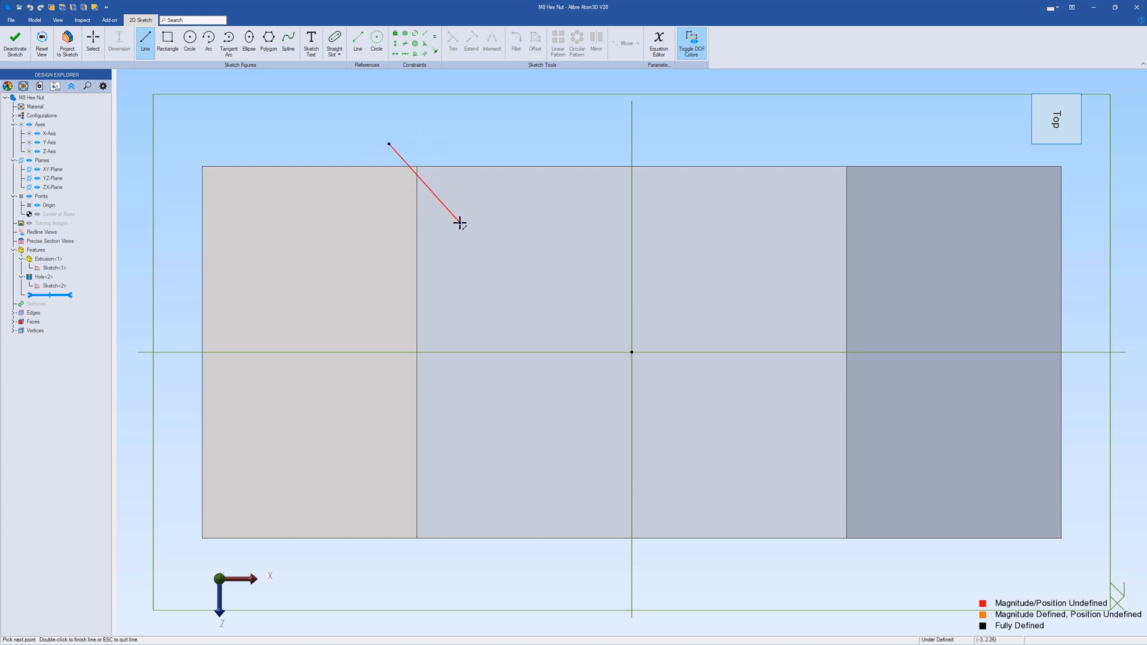
{"action": "left_click", "coordinate": [459, 144]}
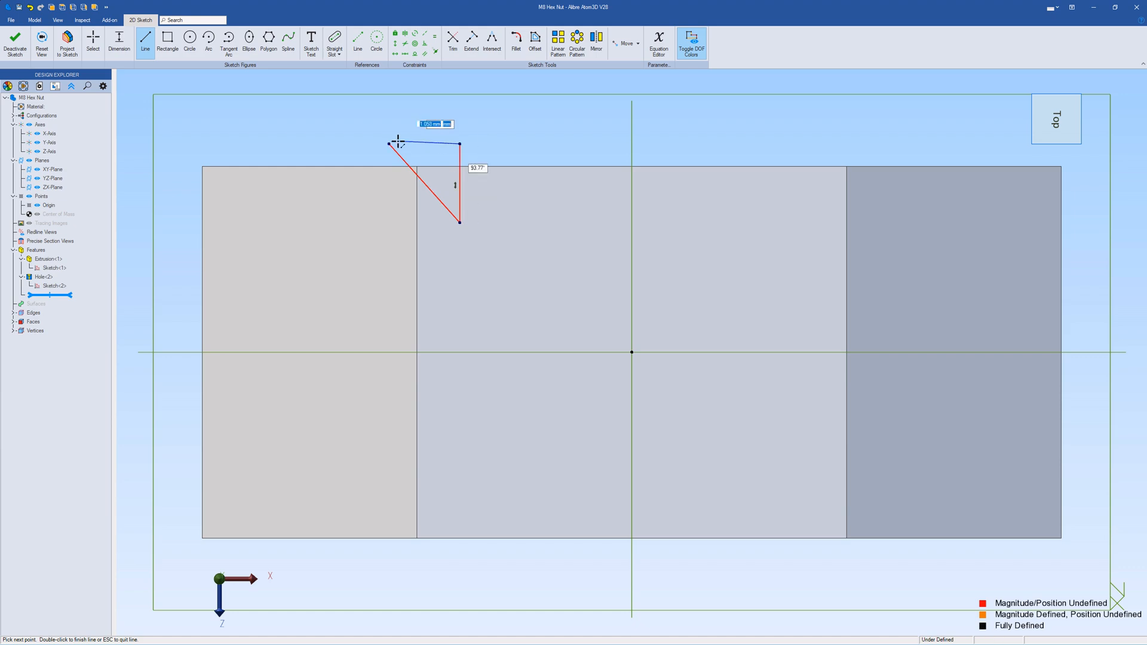
{"action": "left_click", "coordinate": [389, 144]}
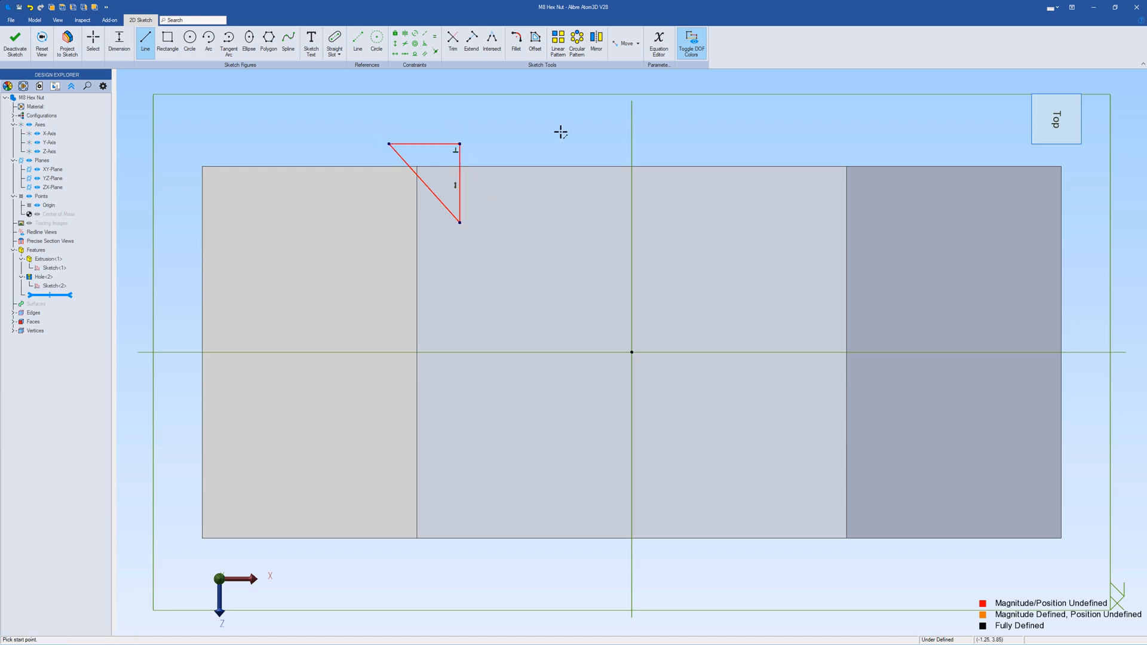
Dimension the triangle's sloped side at 30° to the X-Axis and move the dimension text to the middle of its arc
{"action": "mouse_move", "coordinate": [558, 131]}
{"action": "middle_mouse_down"}
{"action": "mouse_move", "coordinate": [548, 178]}
{"action": "mouse_move", "coordinate": [536, 163]}
{"action": "mouse_move", "coordinate": [558, 145]}
{"action": "middle_mouse_up"}
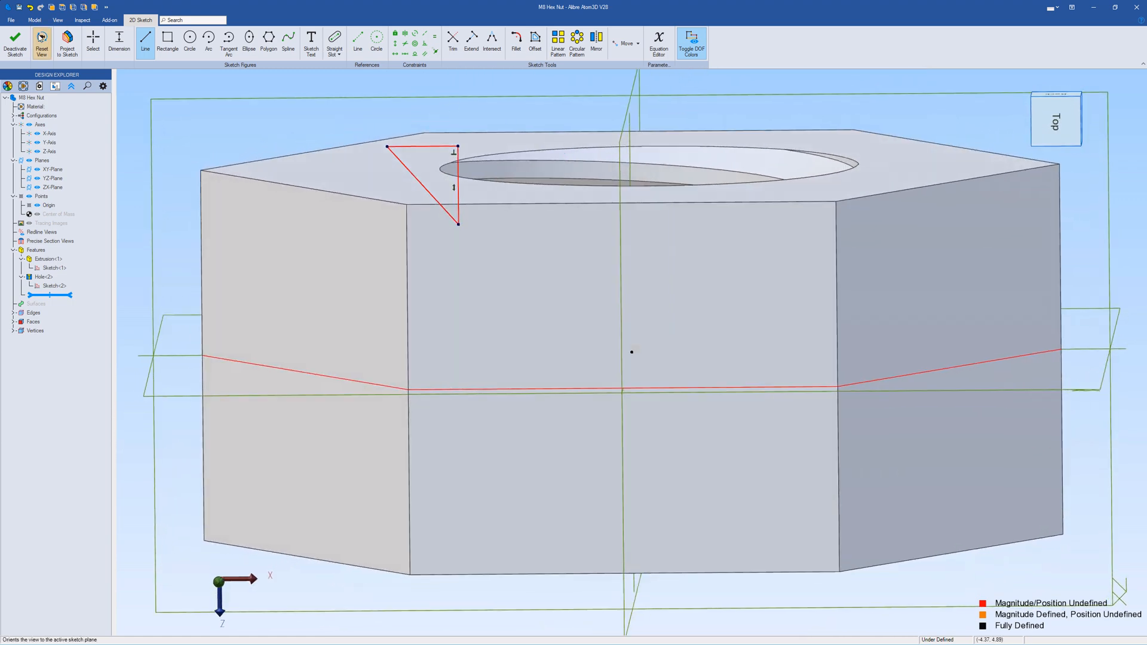
{"action": "left_click", "coordinate": [42, 42]}
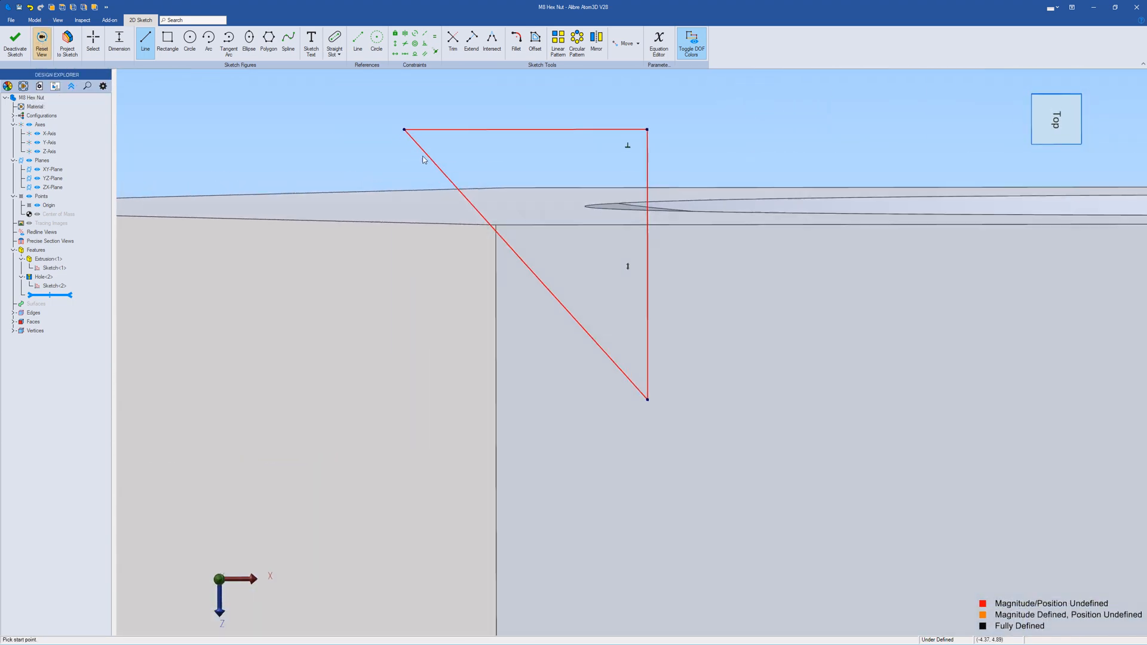
{"action": "scroll", "coordinate": [422, 155], "scroll_direction": "down", "scroll_amount": 6}
{"action": "scroll", "coordinate": [448, 152], "scroll_direction": "down", "scroll_amount": 1}
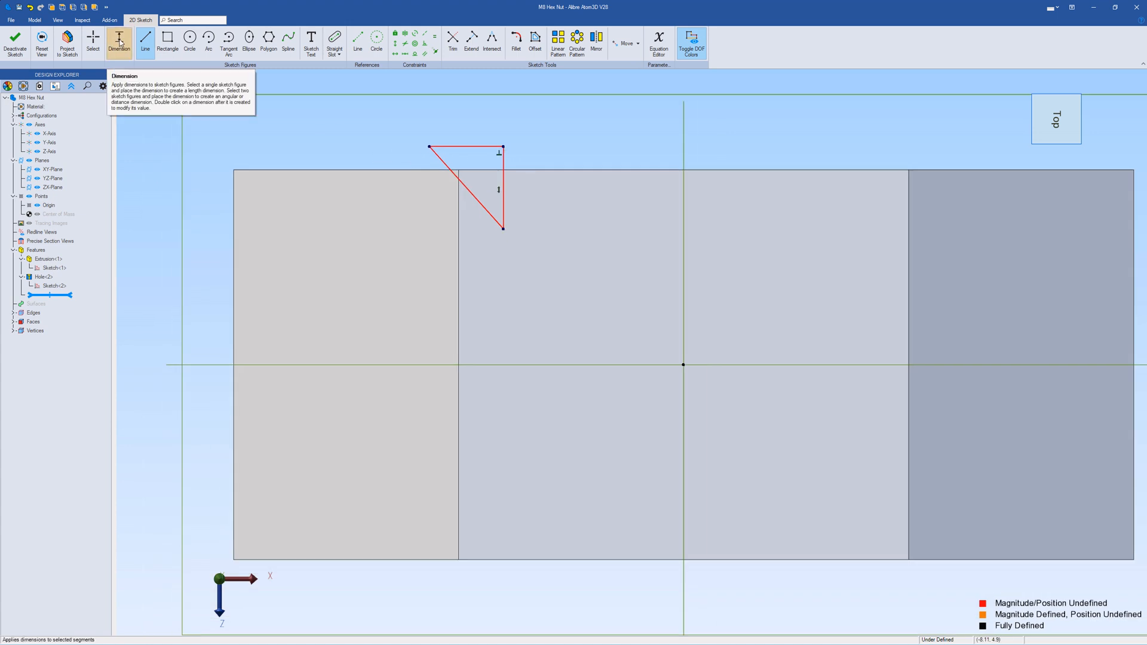
{"action": "left_click", "coordinate": [119, 42]}
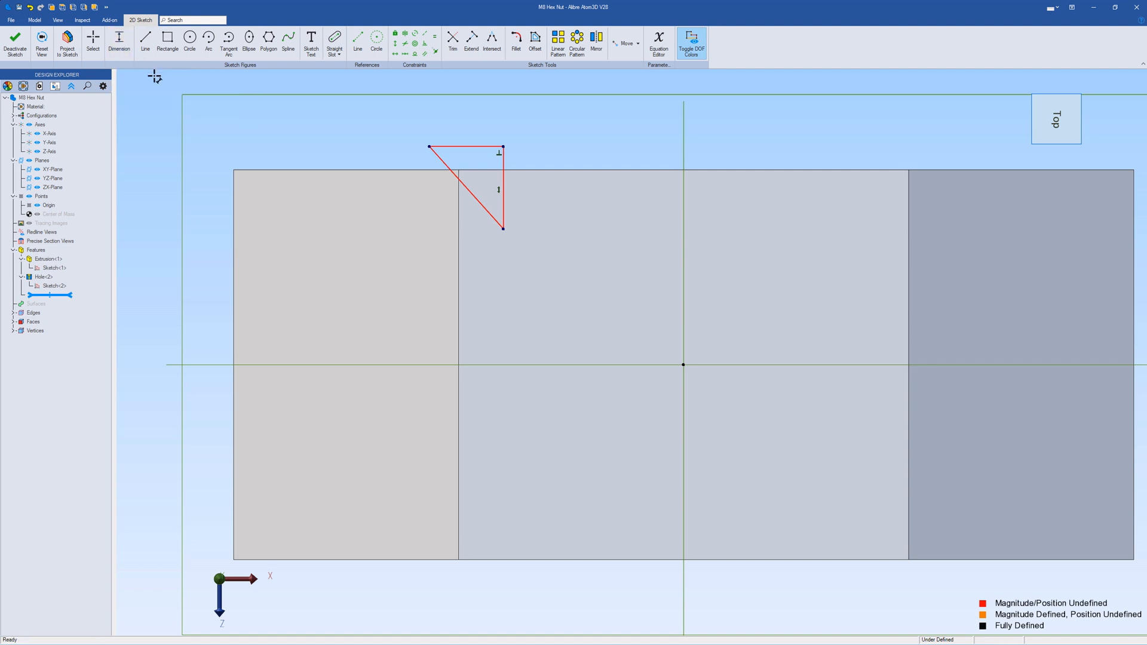
{"action": "left_click", "coordinate": [472, 196]}
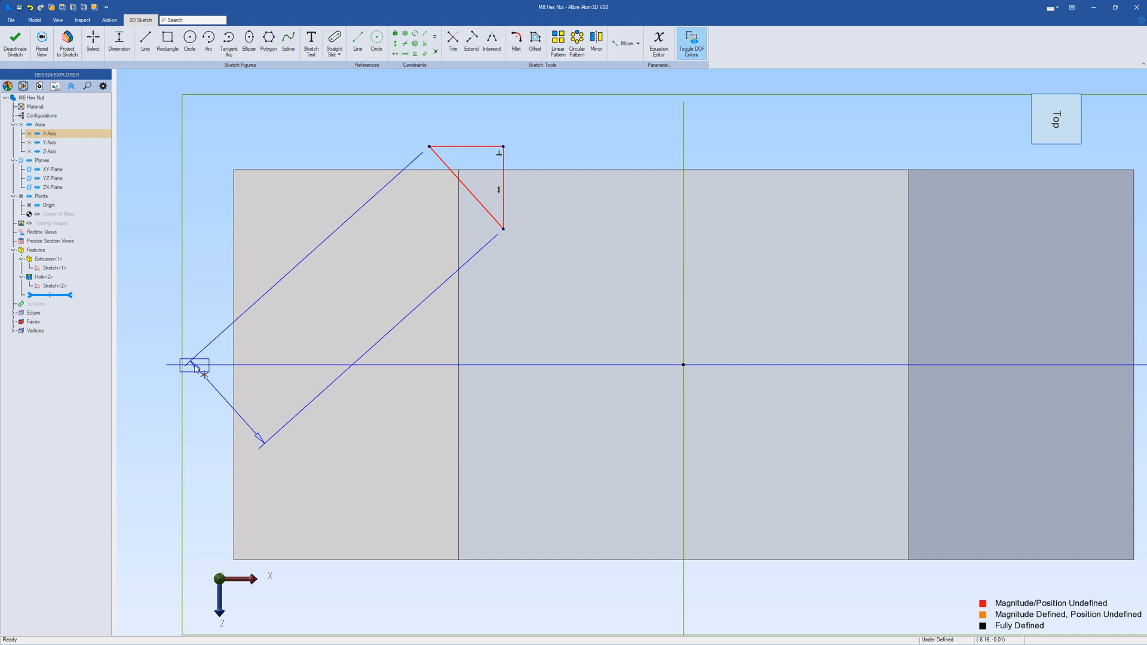
{"action": "left_click", "coordinate": [195, 366]}
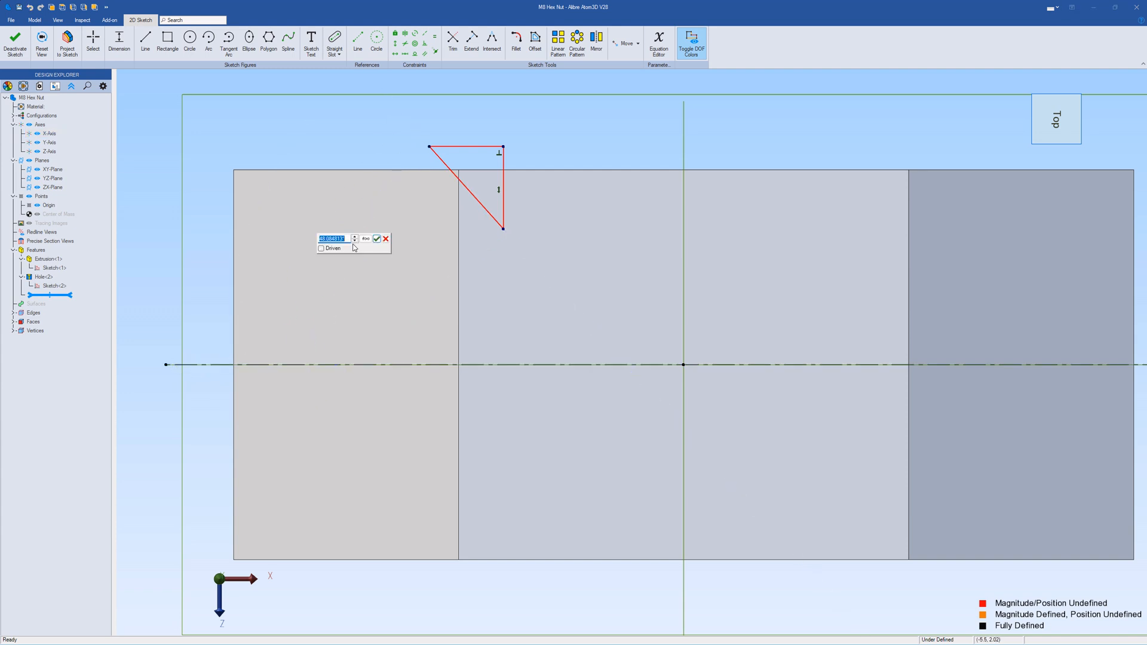
{"action": "type", "text": "30"}
{"action": "key", "text": "Return"}
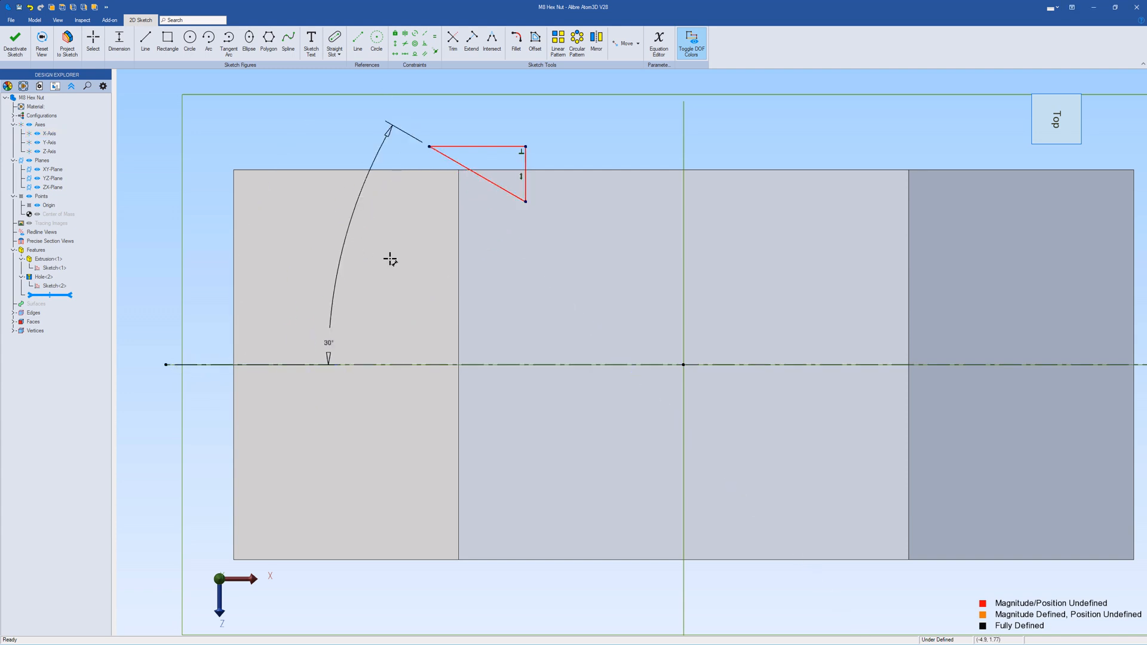
{"action": "left_click_drag", "start_coordinate": [328, 343], "coordinate": [341, 251]}
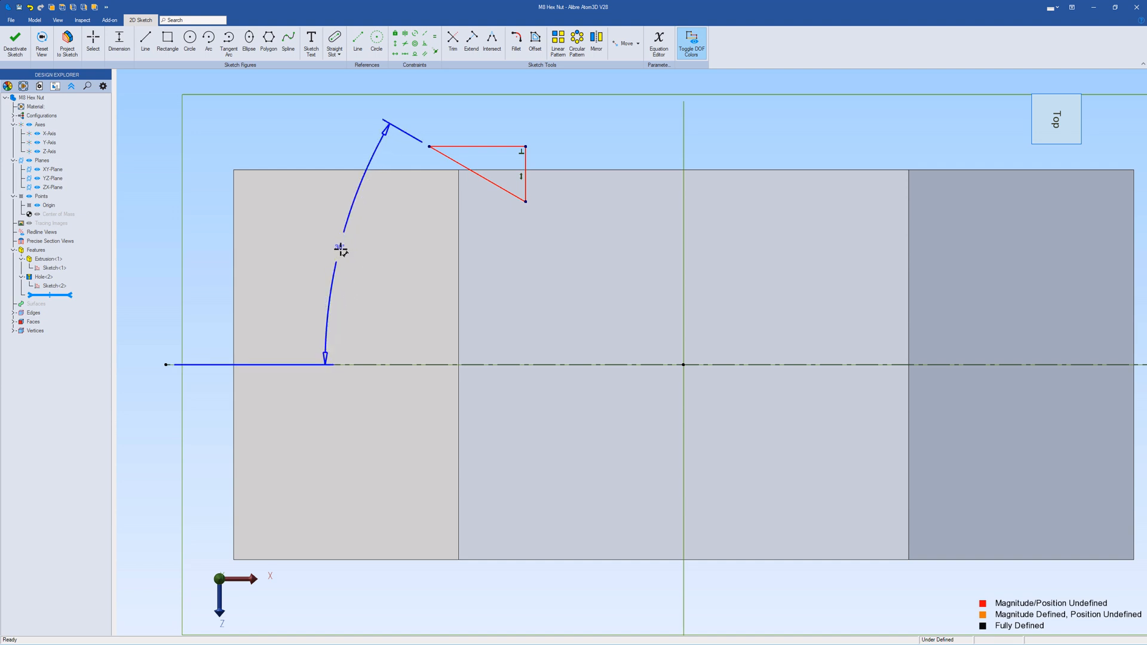
Dimension the triangle's vertical side 3 mm from the origin
{"action": "left_click", "coordinate": [525, 186]}
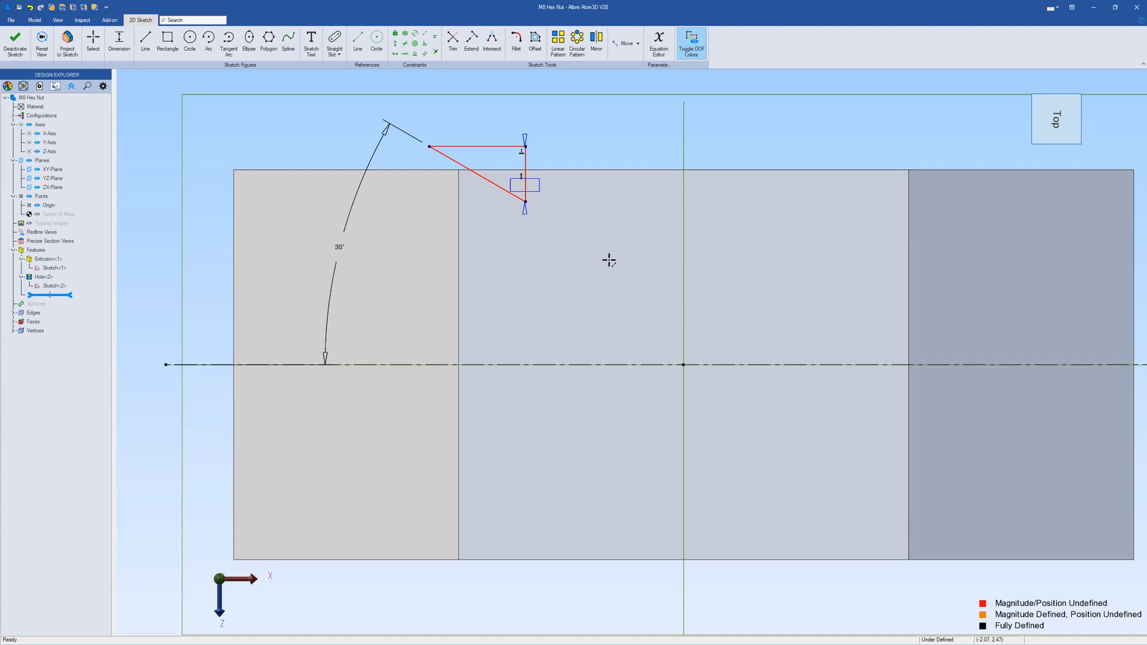
{"action": "left_click", "coordinate": [680, 360]}
{"action": "left_click", "coordinate": [603, 146]}
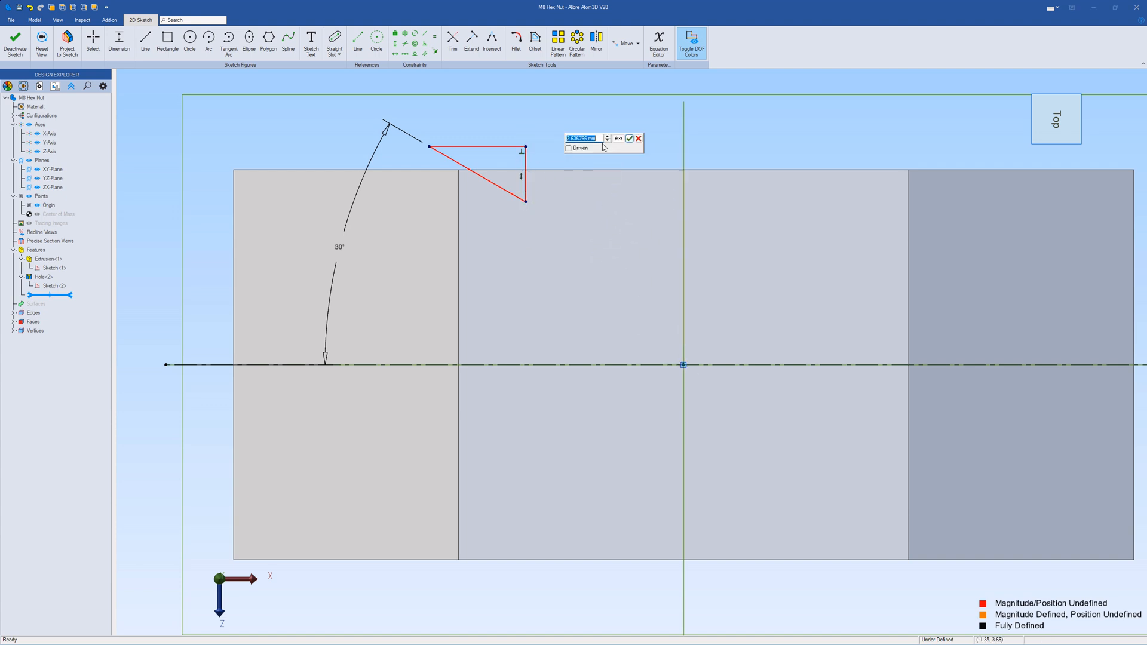
{"action": "type", "text": "3"}
{"action": "key", "text": "Return"}
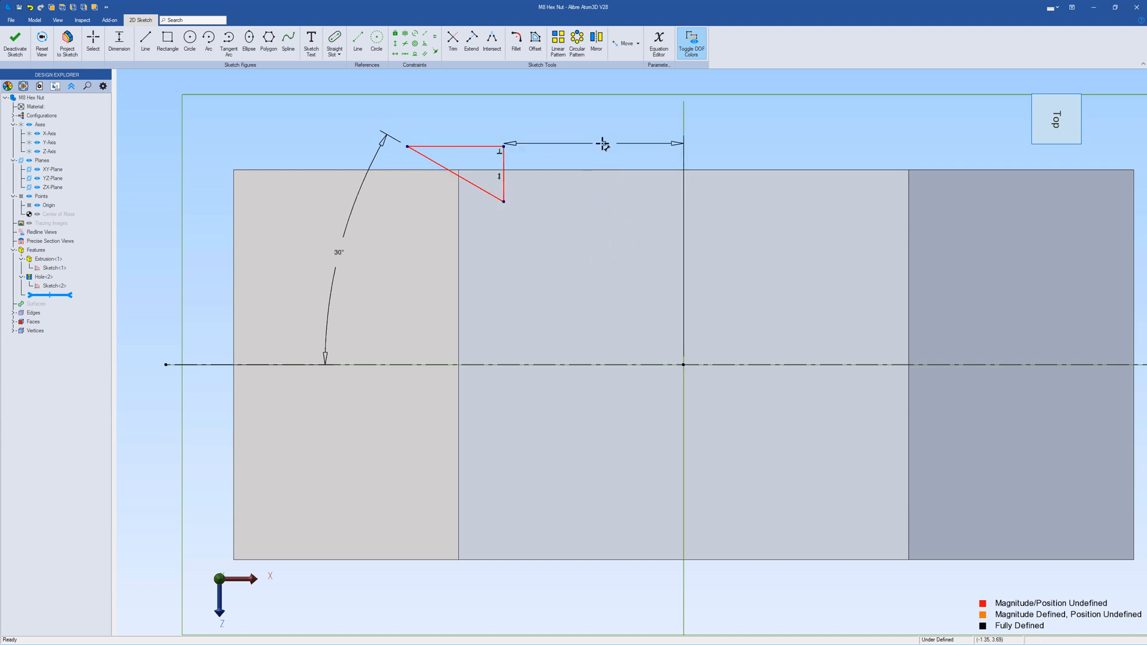
Dimension the triangle's horizontal side 0.5 mm above the nut's upper edge, and move the 3 mm dimension higher to clear the profile
{"action": "left_click", "coordinate": [520, 172]}
{"action": "left_click", "coordinate": [471, 146]}
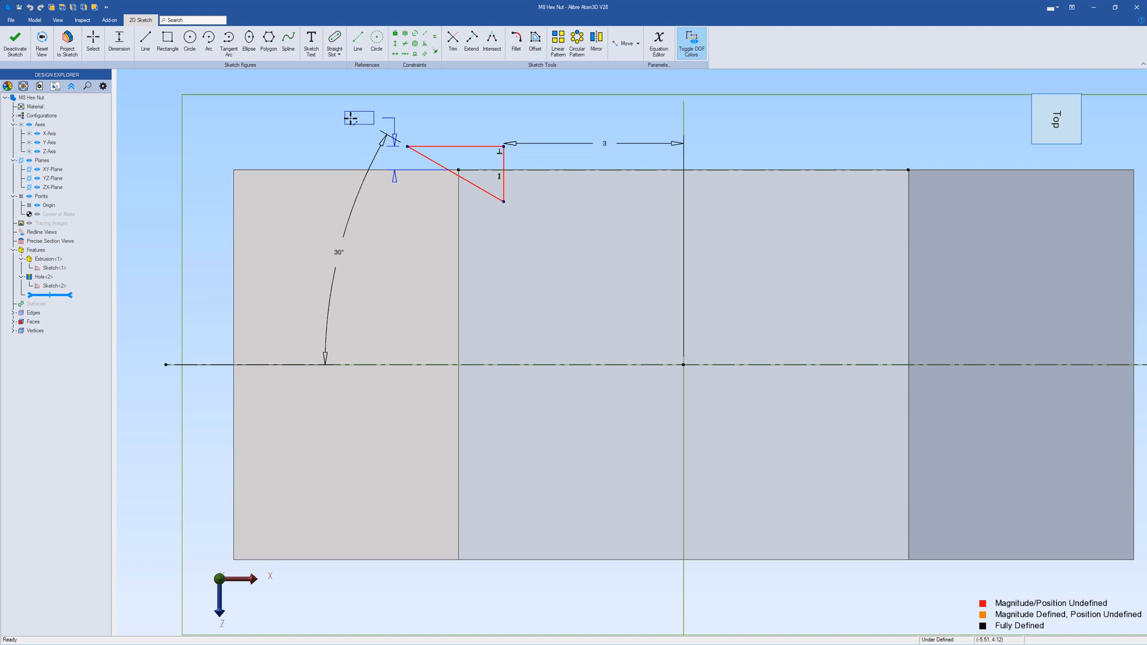
{"action": "left_click", "coordinate": [310, 120]}
{"action": "type", "text": "0.5"}
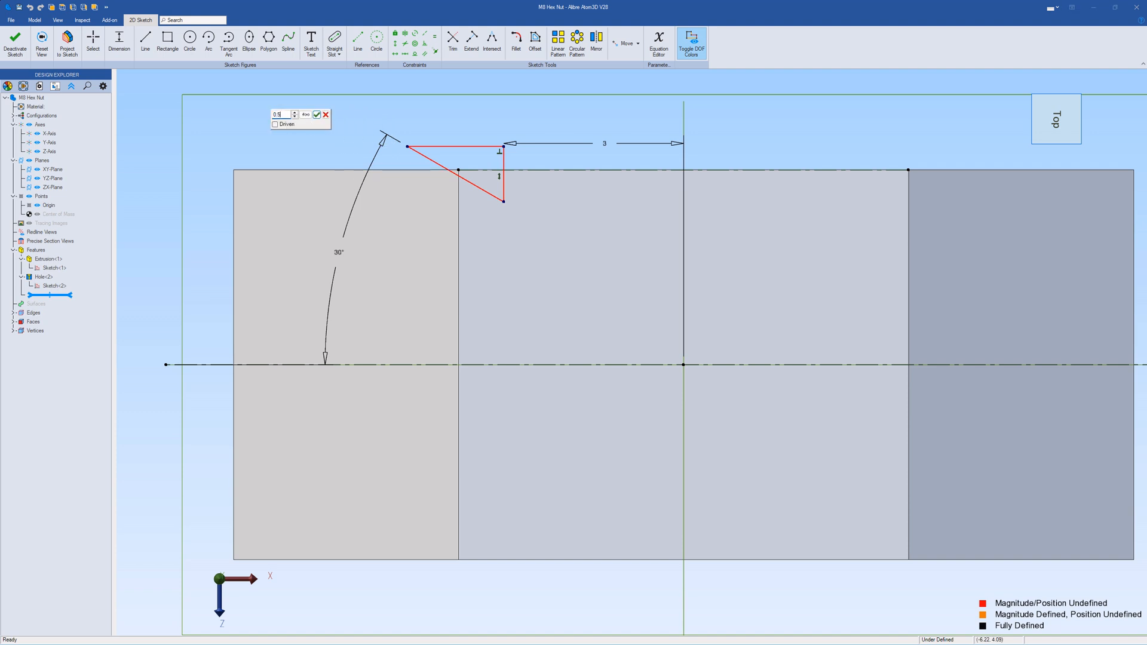
{"action": "key", "text": "Return"}
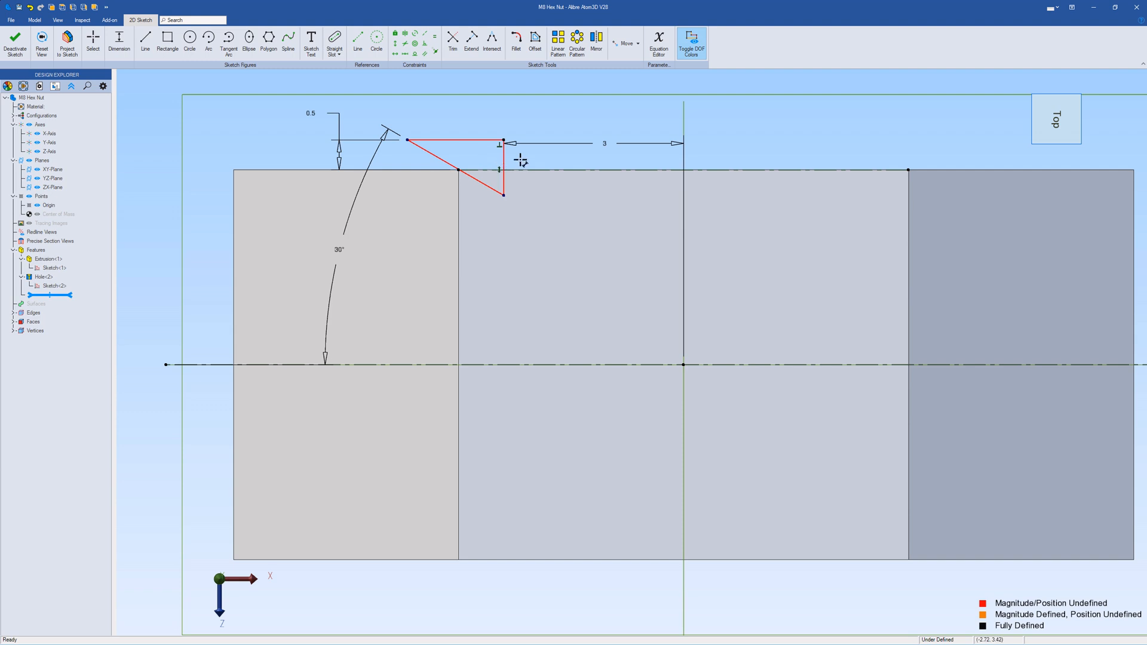
{"action": "left_click_drag", "start_coordinate": [600, 142], "coordinate": [594, 106]}
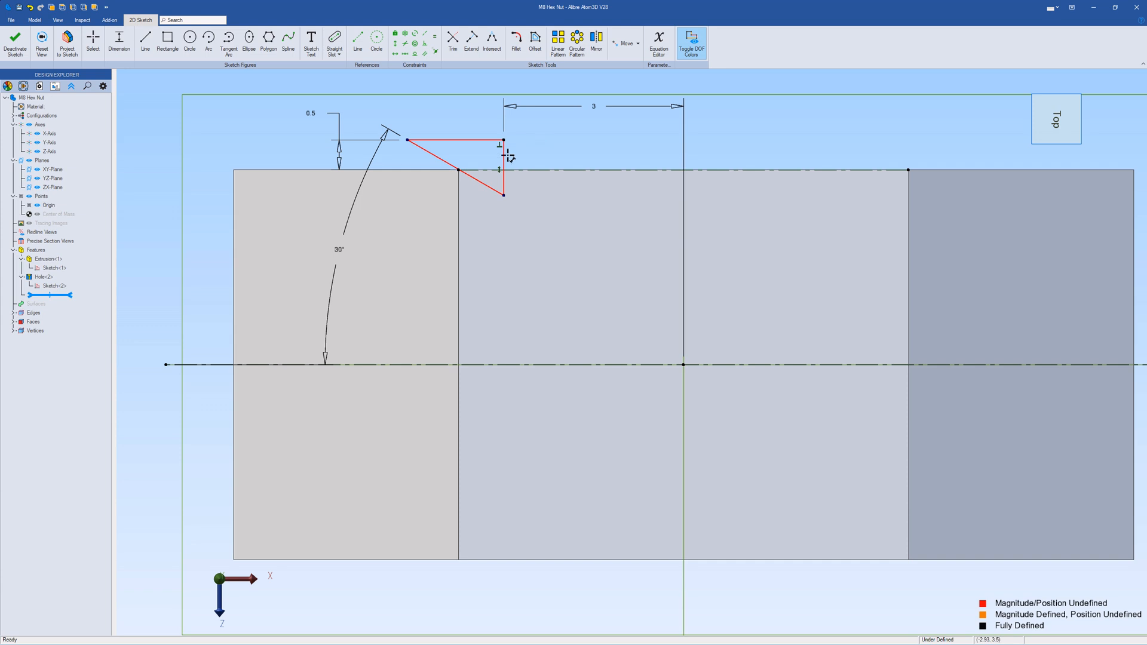
Dimension the triangle's lowest vertex 0.7 mm below the nut's upper edge
{"action": "left_click", "coordinate": [518, 171]}
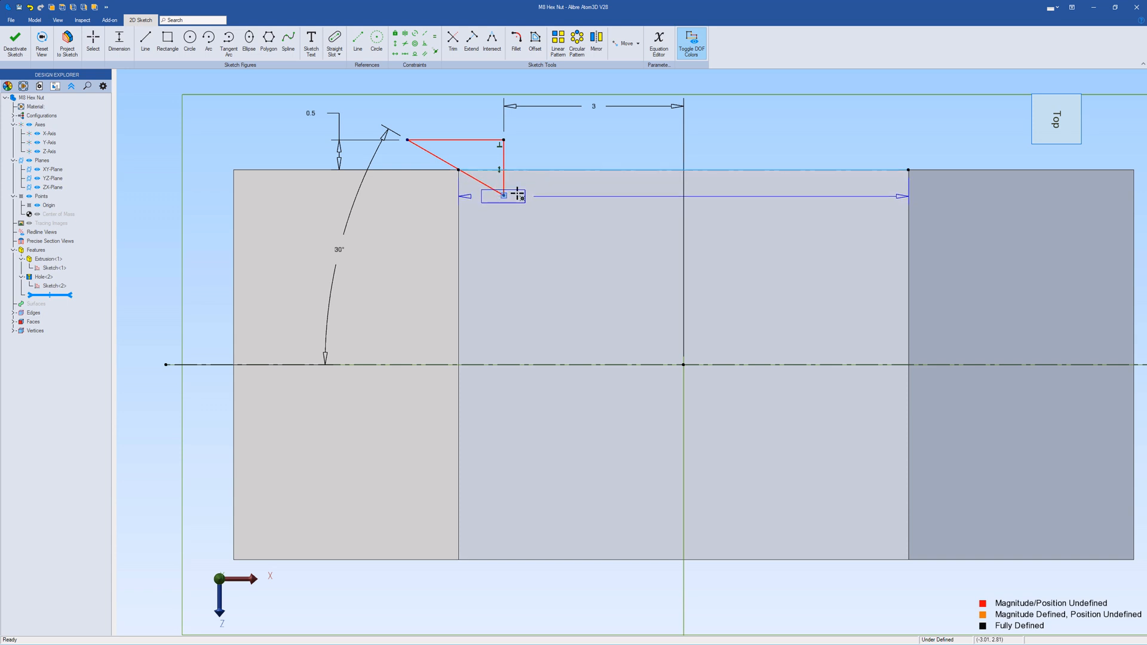
{"action": "left_click", "coordinate": [504, 196]}
{"action": "left_click", "coordinate": [551, 182]}
{"action": "type", "text": "0.7"}
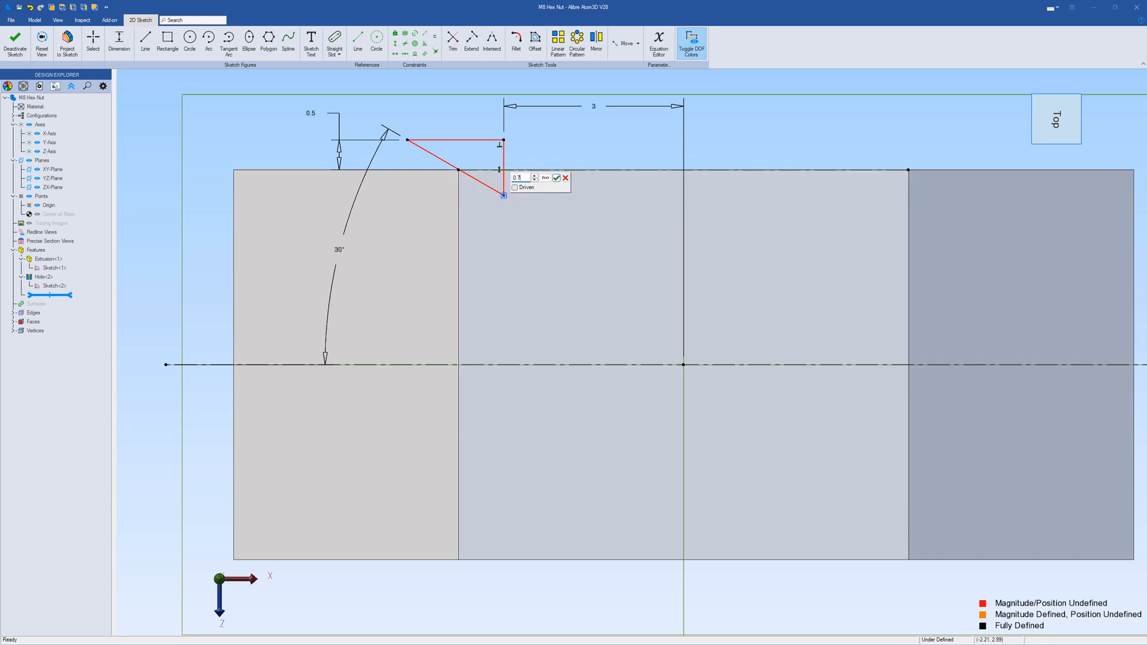
{"action": "key", "text": "Return"}
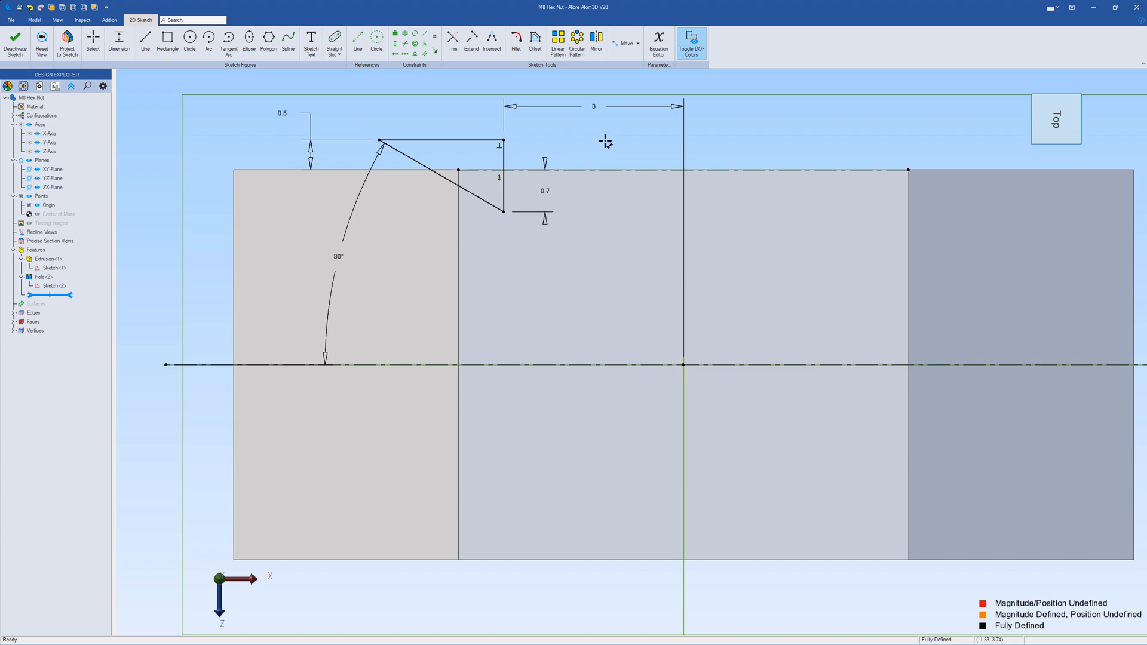
Close the sketch and make a 360° Revolve Cut of the triangle about the Z-Axis to chamfer the threaded hole's entry
{"action": "middle_click_drag", "start_coordinate": [606, 142], "coordinate": [552, 230]}
{"action": "scroll", "coordinate": [553, 230], "scroll_direction": "down", "scroll_amount": 3}
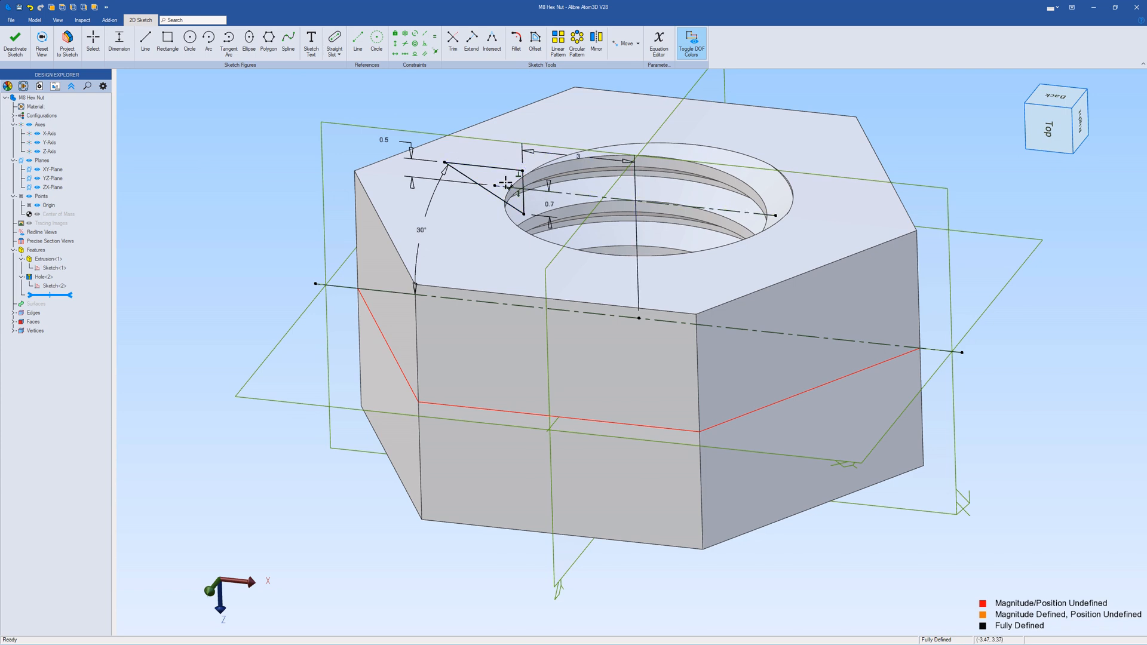
{"action": "left_click", "coordinate": [17, 45]}
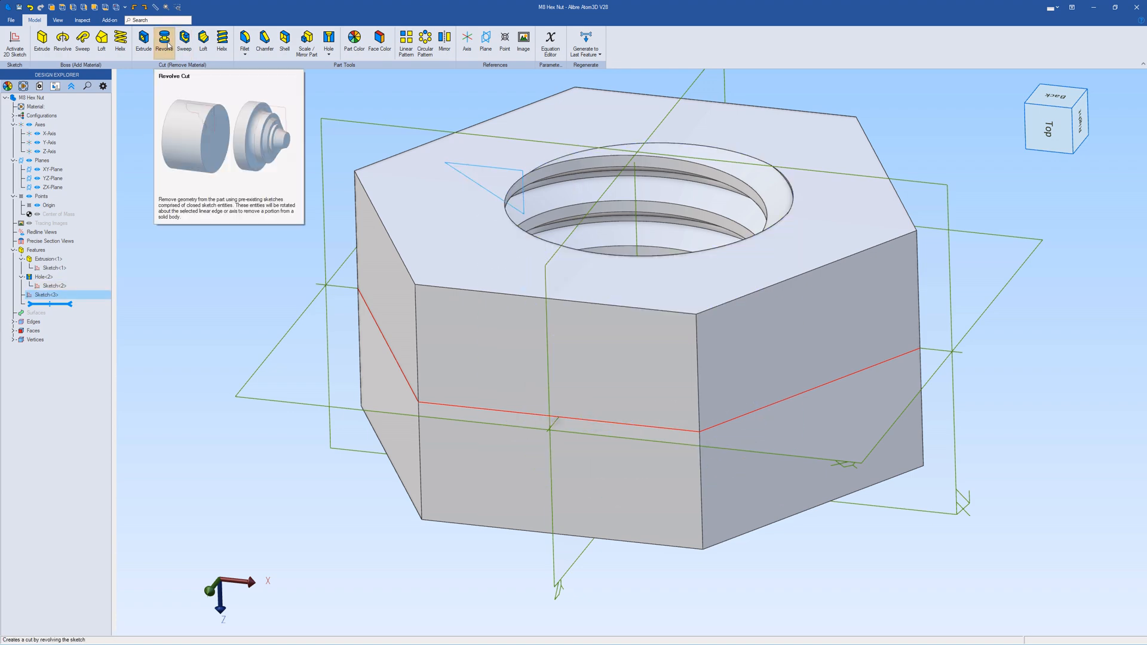
{"action": "left_click", "coordinate": [168, 46]}
{"action": "left_click_drag", "start_coordinate": [757, 154], "coordinate": [938, 104]}
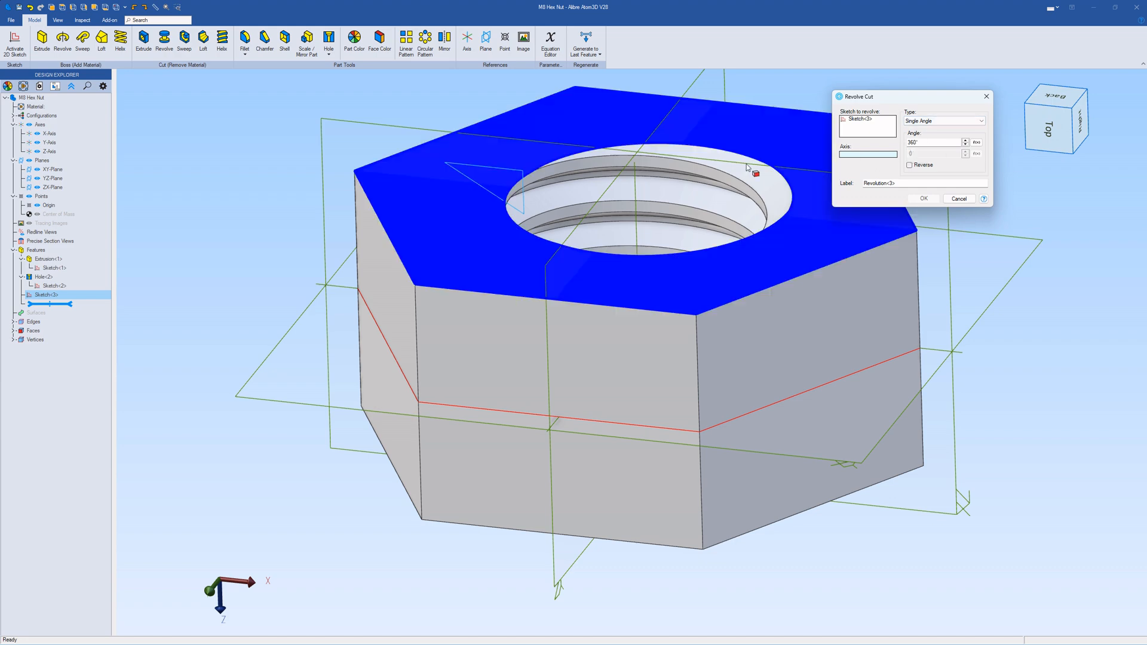
{"action": "left_click", "coordinate": [635, 191]}
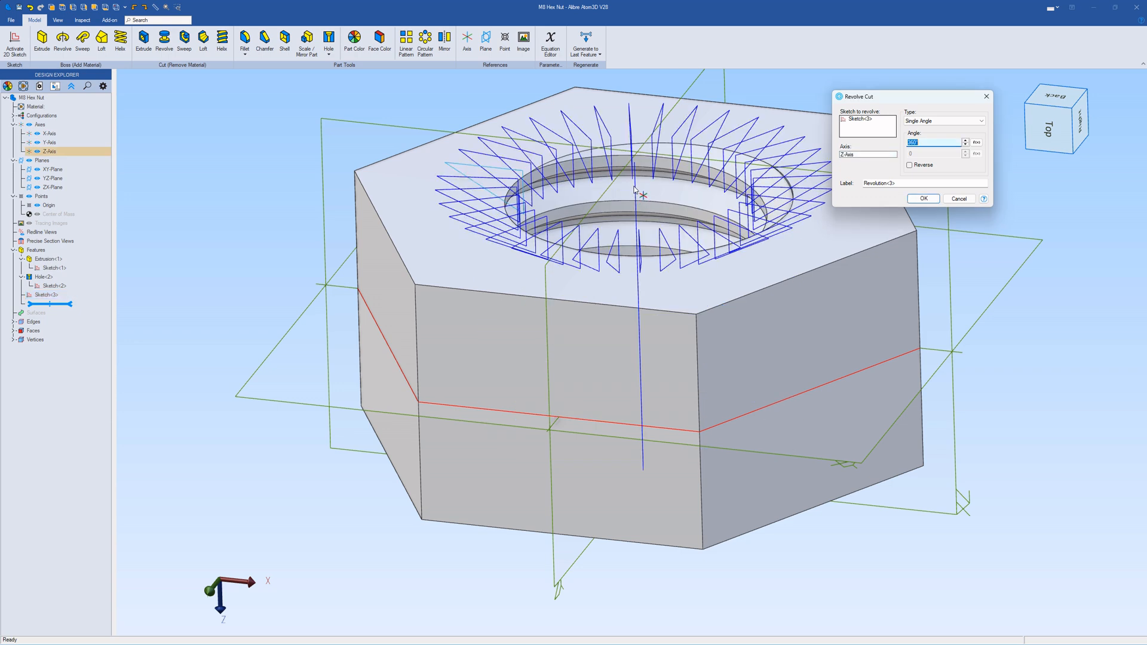
{"action": "left_click", "coordinate": [924, 199]}
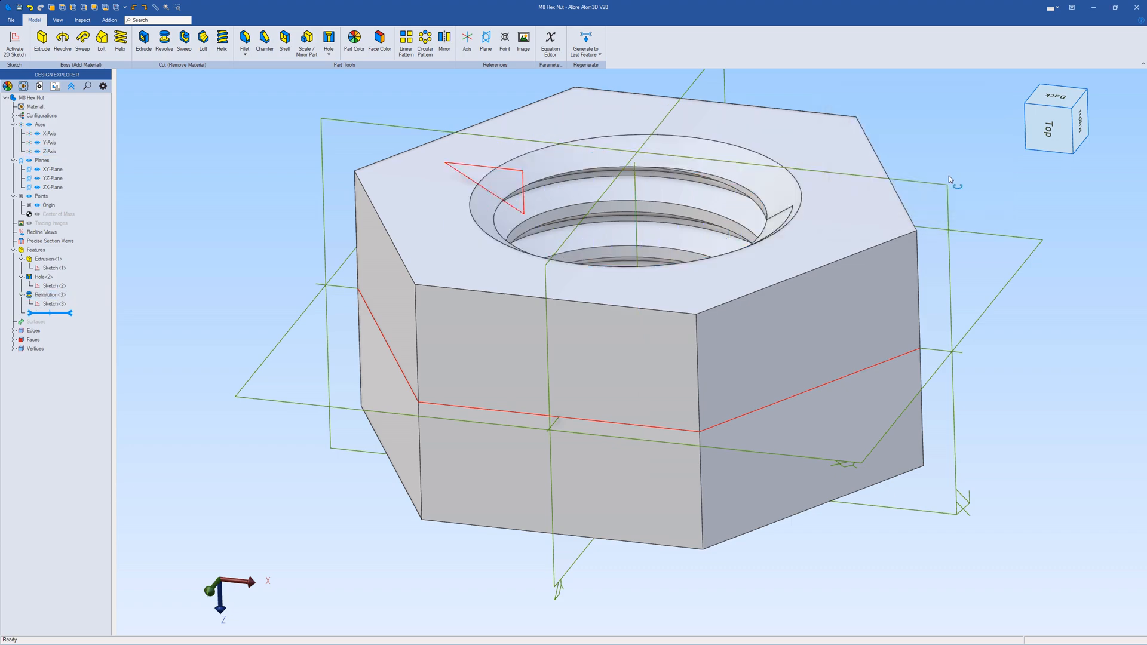
{"action": "middle_click_drag", "start_coordinate": [949, 178], "coordinate": [925, 197]}
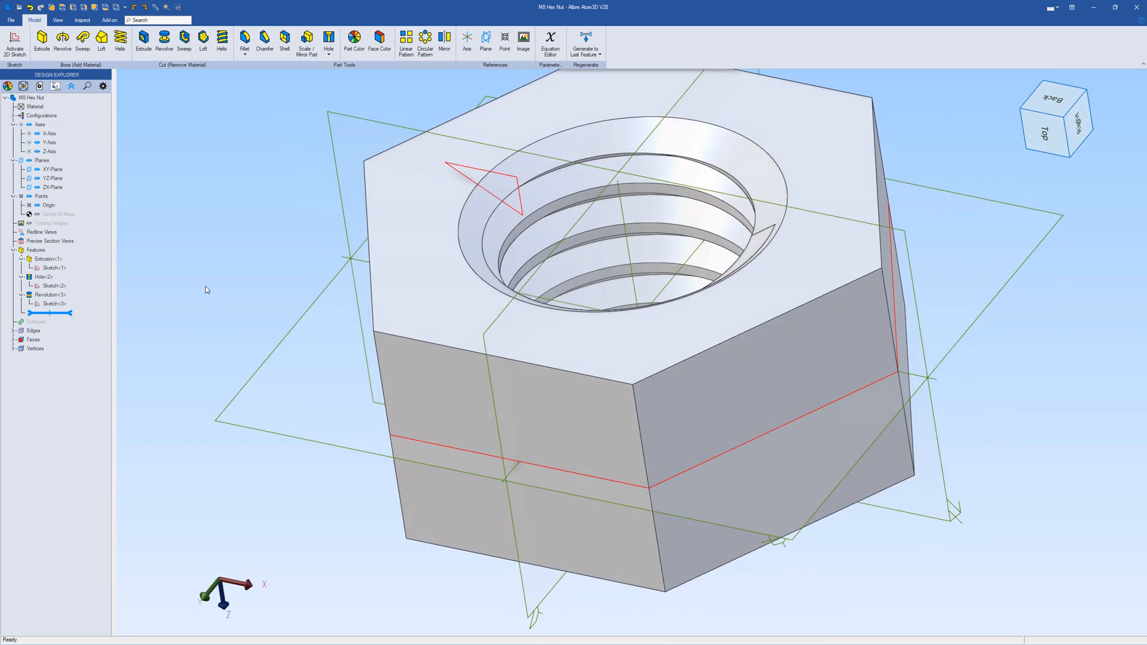
{"action": "scroll", "coordinate": [302, 234], "scroll_direction": "down", "scroll_amount": 5}
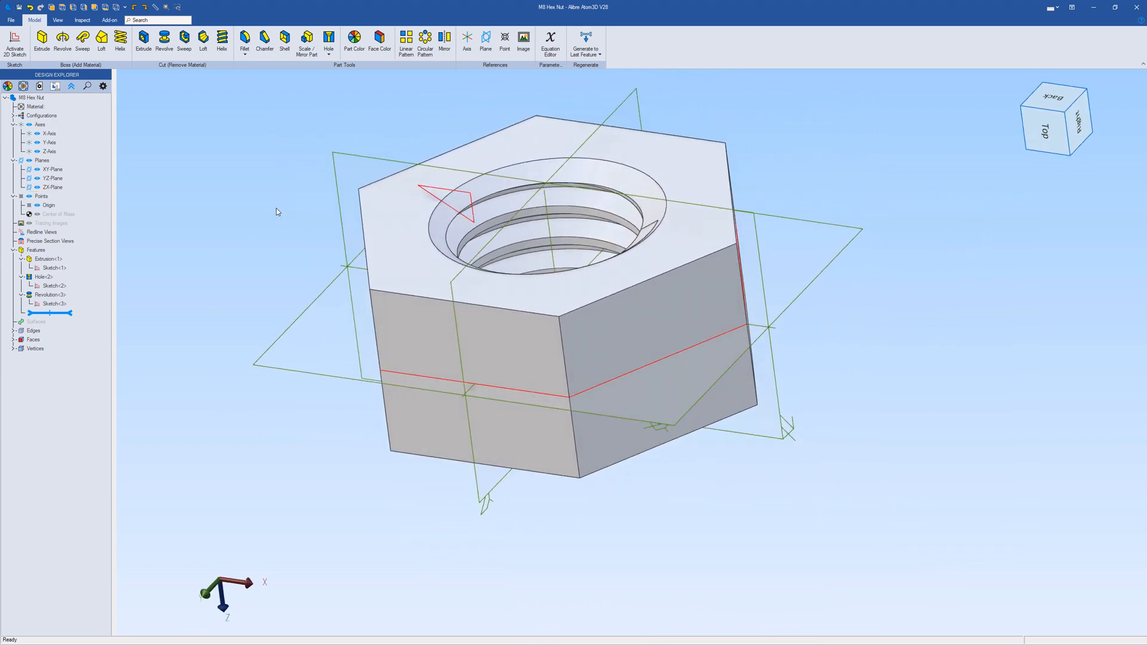
{"action": "middle_click_drag", "start_coordinate": [278, 212], "coordinate": [259, 248]}
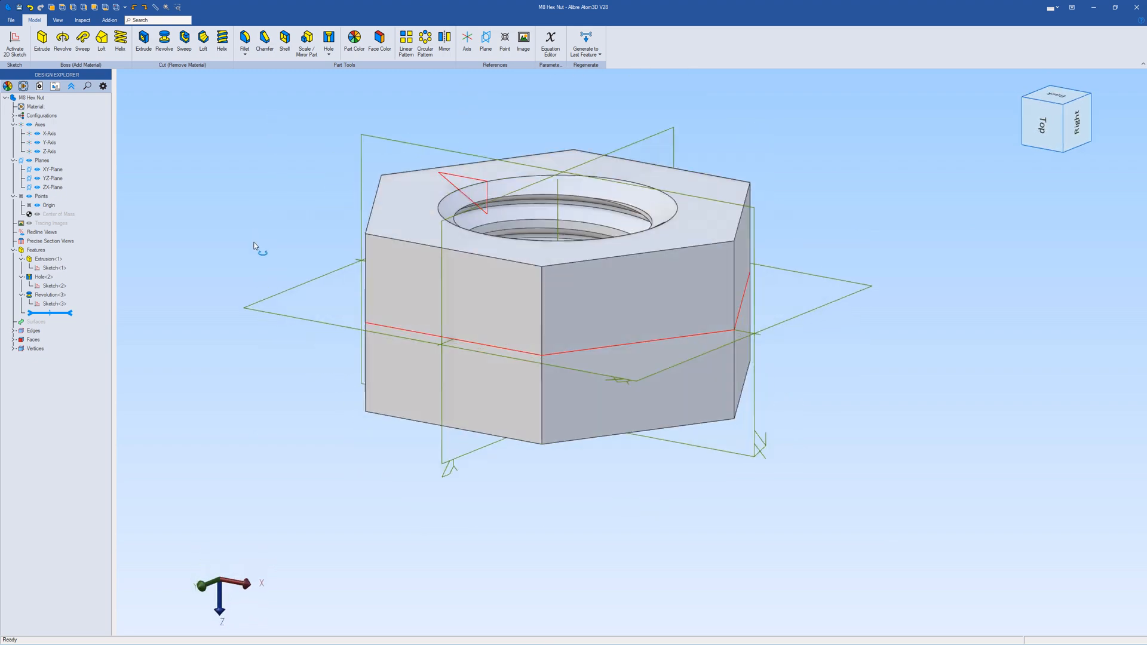
Mirror the revolved chamfer cut across the XY-Plane to chamfer the opposite end of the threaded hole
{"action": "scroll", "coordinate": [143, 302], "scroll_direction": "up", "scroll_amount": 3}
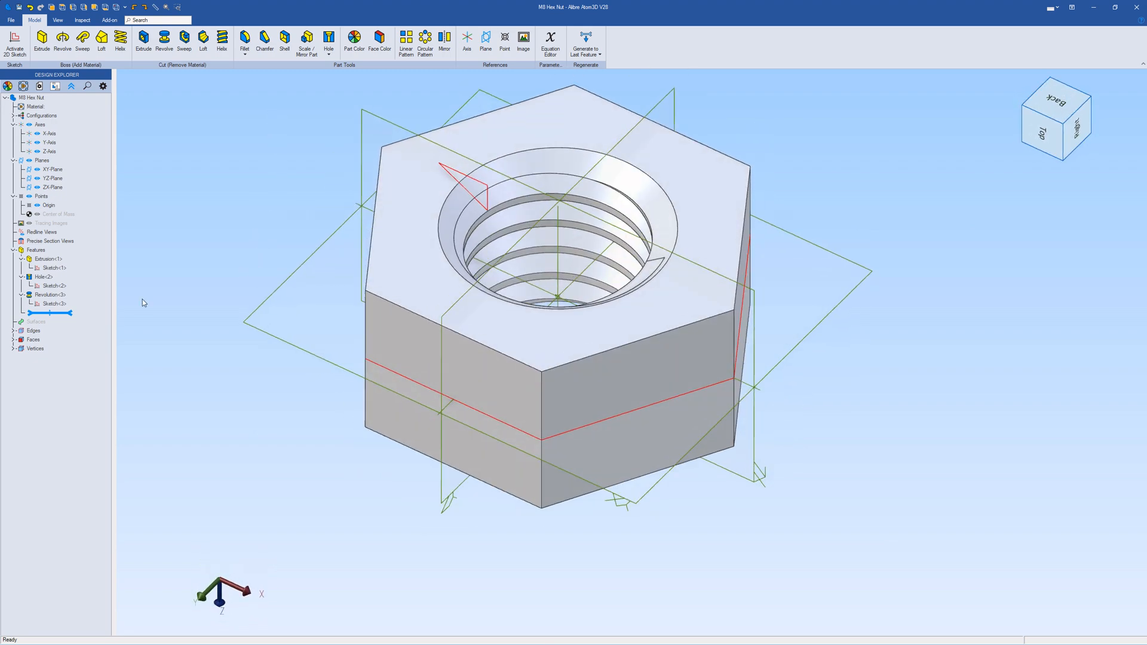
{"action": "left_click", "coordinate": [48, 298]}
{"action": "middle_click_drag", "start_coordinate": [129, 308], "coordinate": [224, 312]}
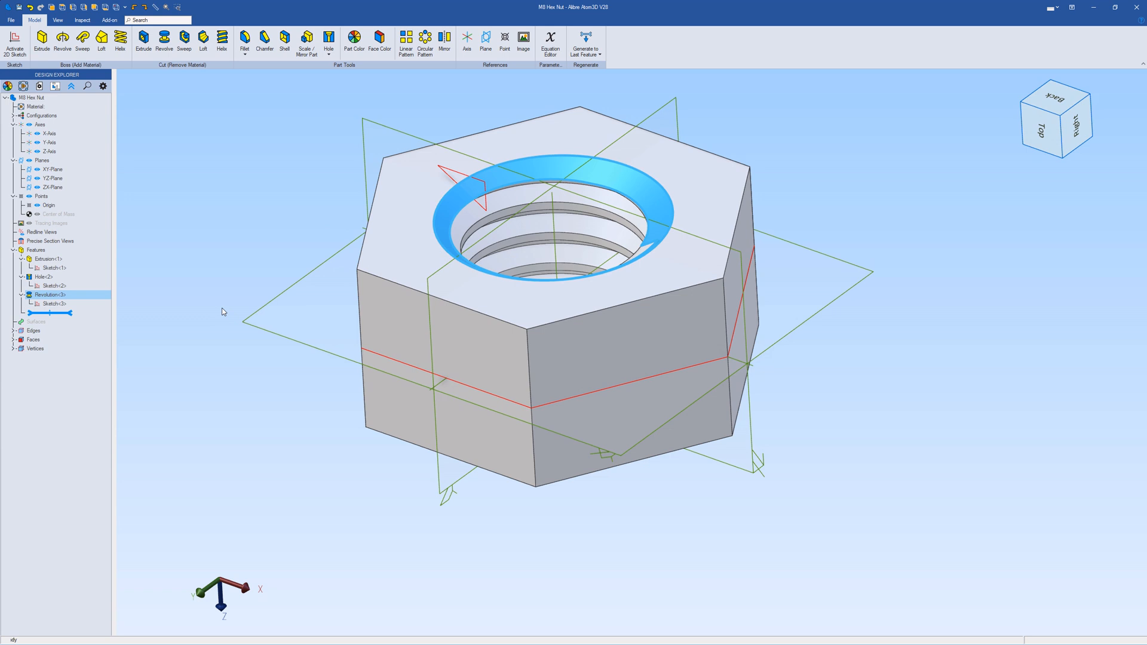
{"action": "left_click", "coordinate": [446, 47]}
{"action": "left_click_drag", "start_coordinate": [735, 139], "coordinate": [816, 116]}
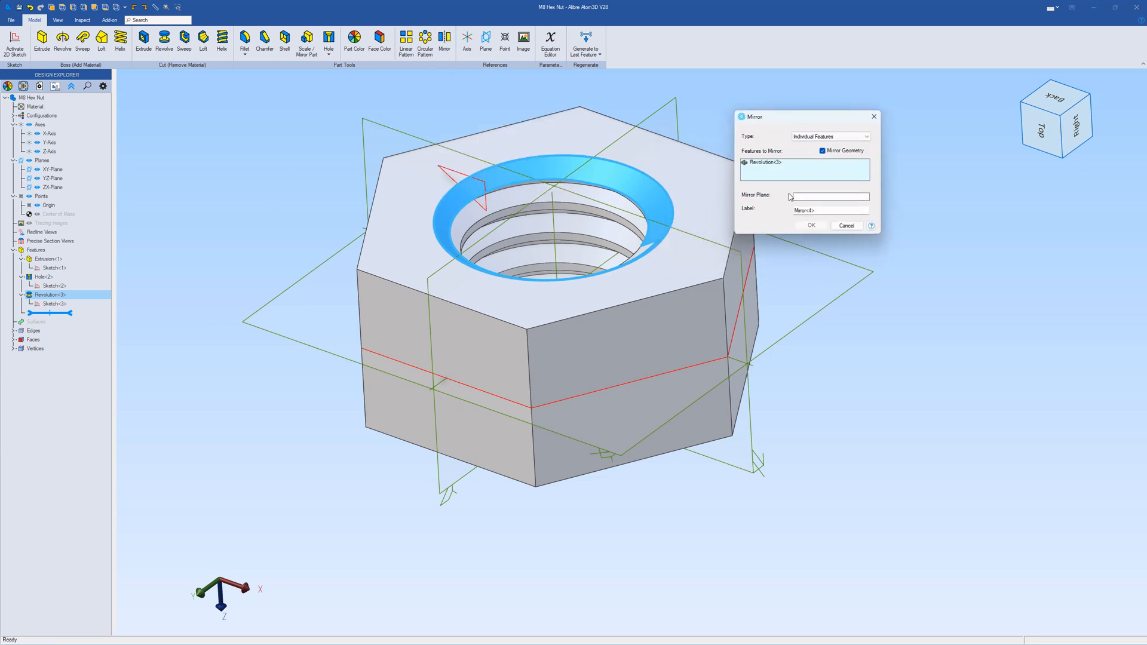
{"action": "left_click", "coordinate": [811, 198]}
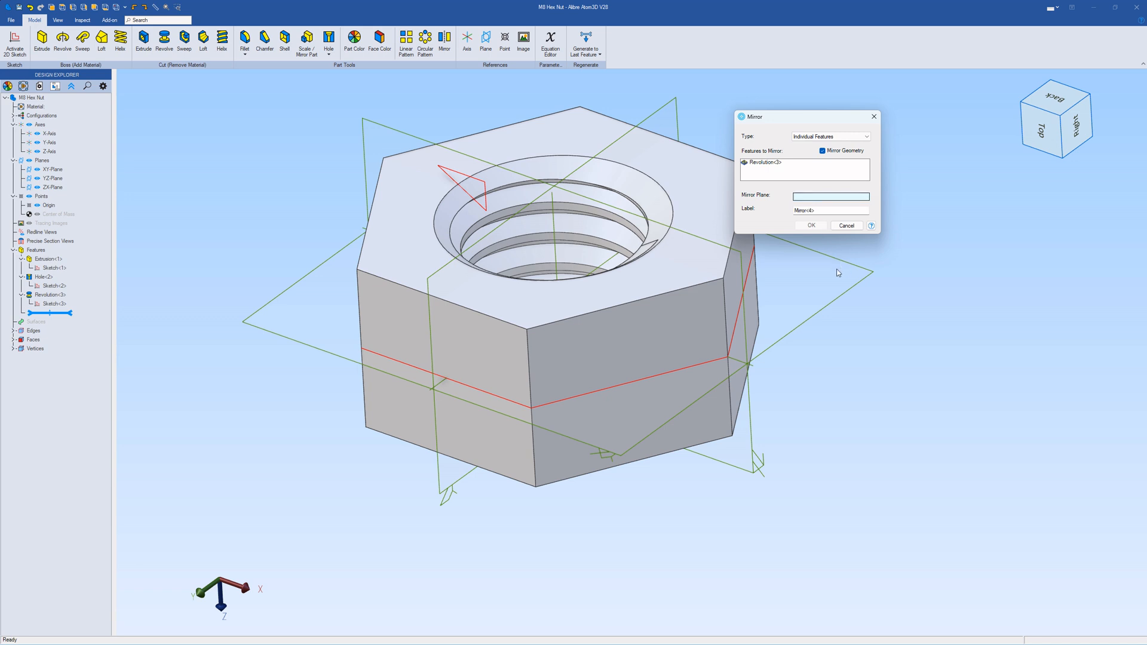
{"action": "left_click", "coordinate": [834, 303]}
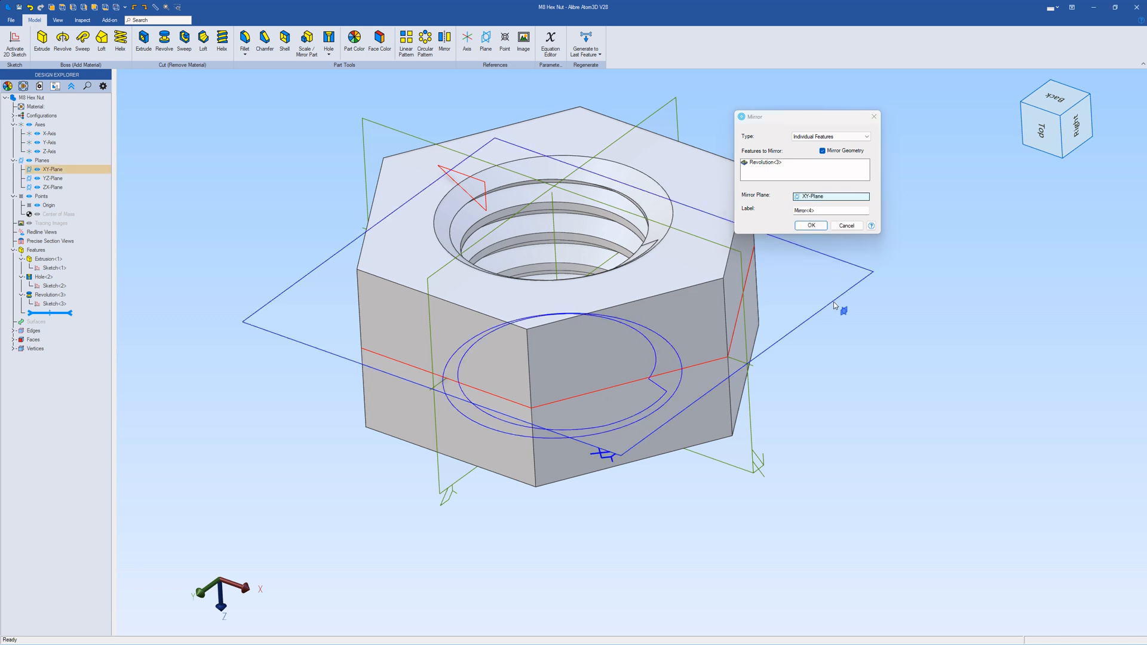
{"action": "mouse_move", "coordinate": [833, 303]}
{"action": "middle_mouse_down"}
{"action": "mouse_move", "coordinate": [833, 315]}
{"action": "mouse_move", "coordinate": [833, 281]}
{"action": "middle_mouse_up"}
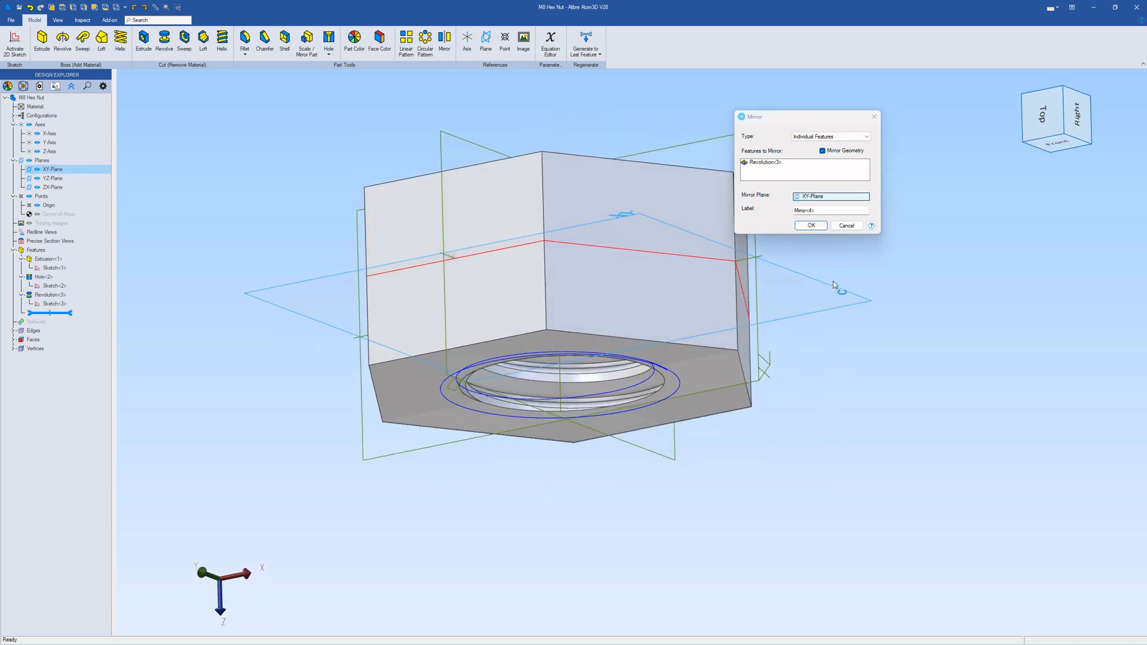
{"action": "left_click", "coordinate": [813, 226]}
{"action": "middle_click_drag", "start_coordinate": [853, 238], "coordinate": [837, 328]}
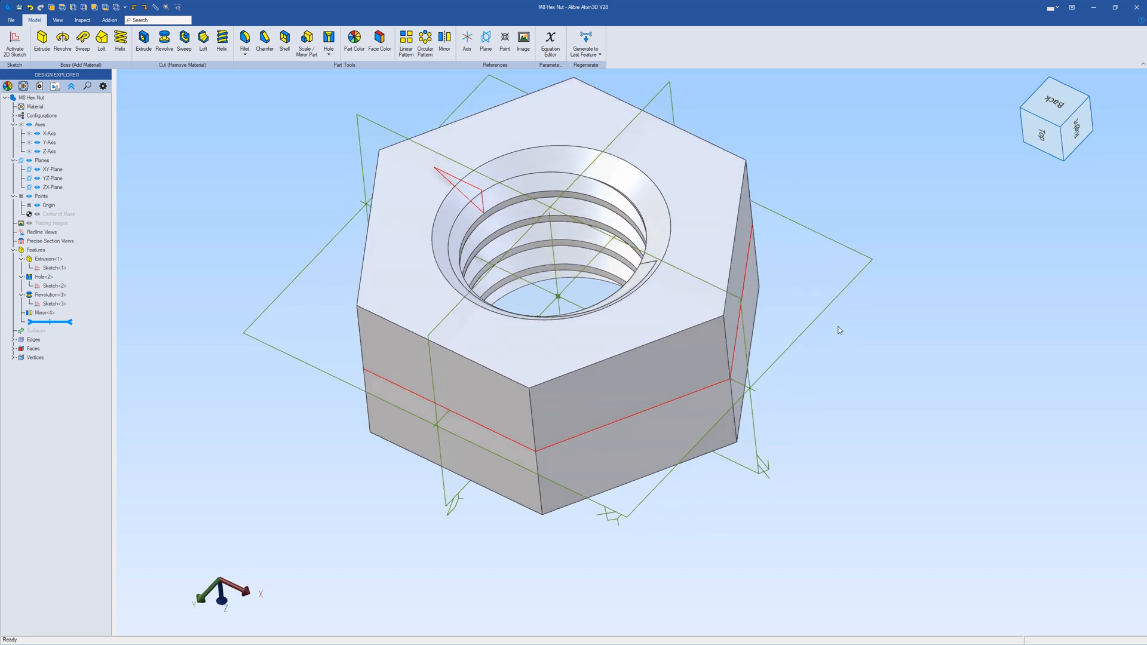
Save the part as a new file named "M8 Hex Nut Threaded" in the Video folder
{"action": "left_click", "coordinate": [10, 20]}
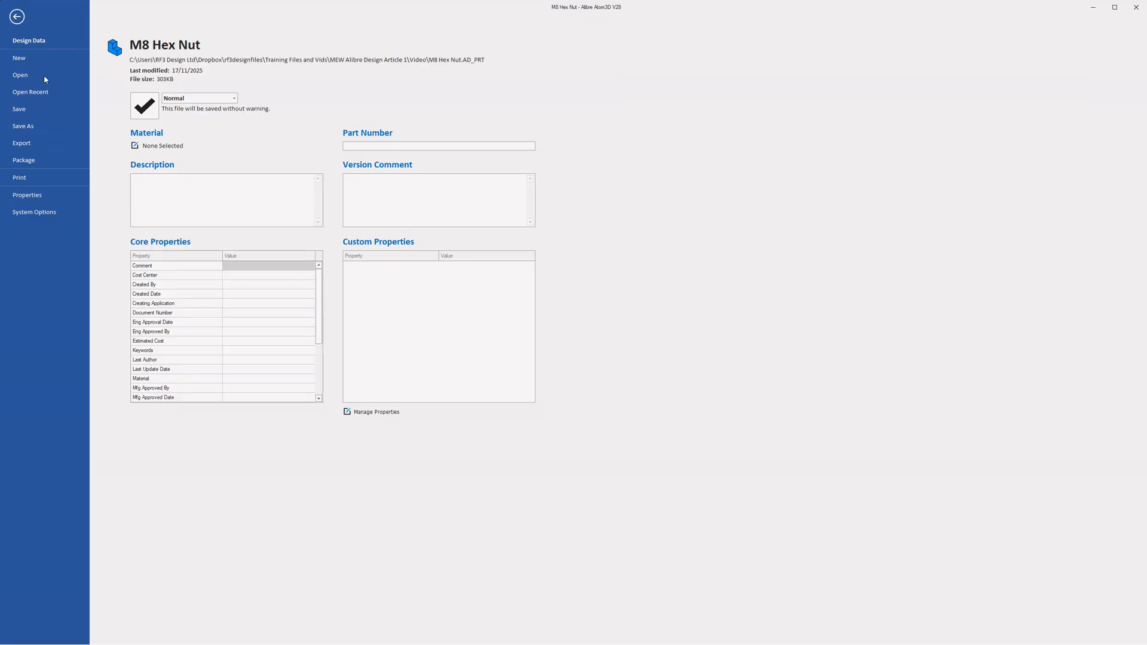
{"action": "left_click", "coordinate": [34, 125]}
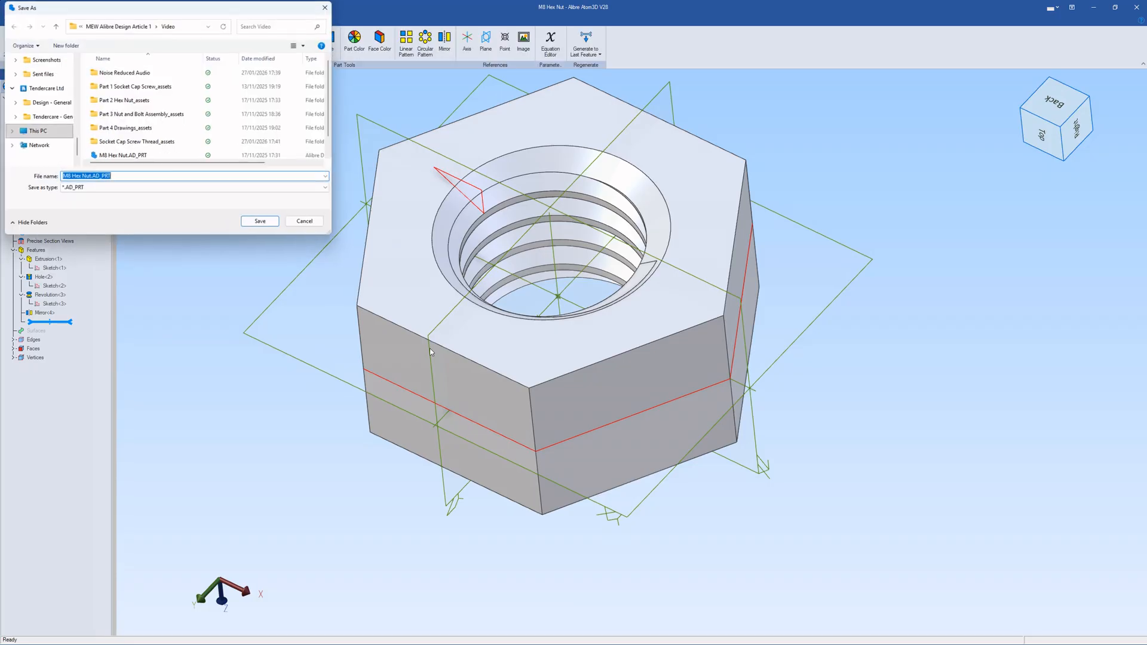
{"action": "left_click", "coordinate": [91, 177]}
{"action": "type", "text": "Threaded"}
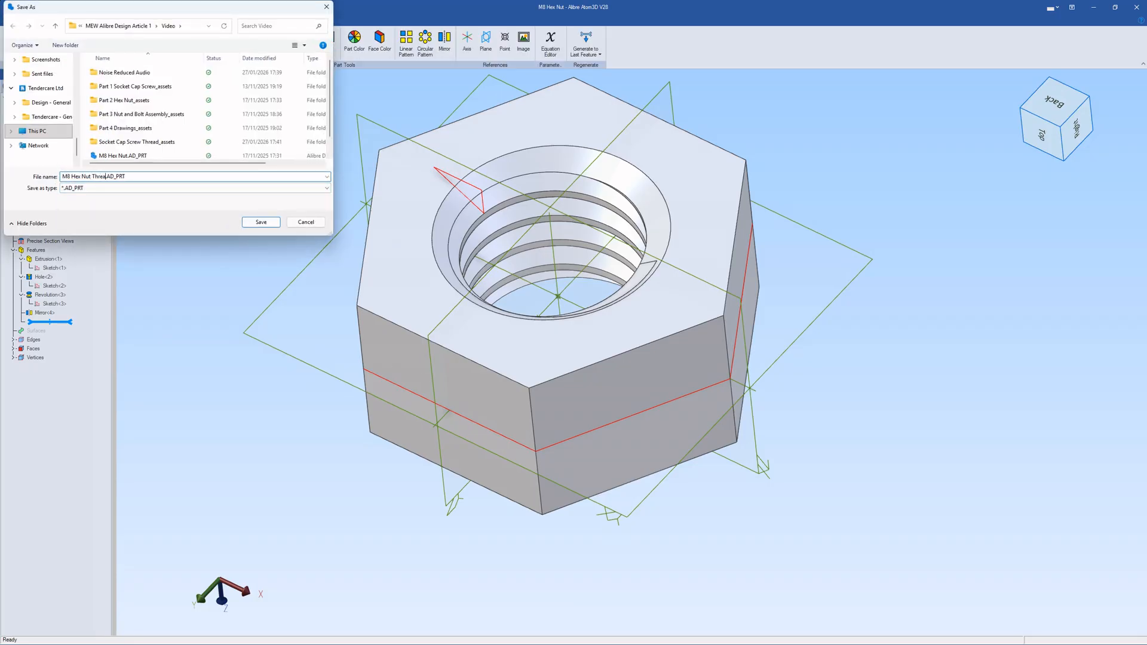
{"action": "key", "text": "Return"}
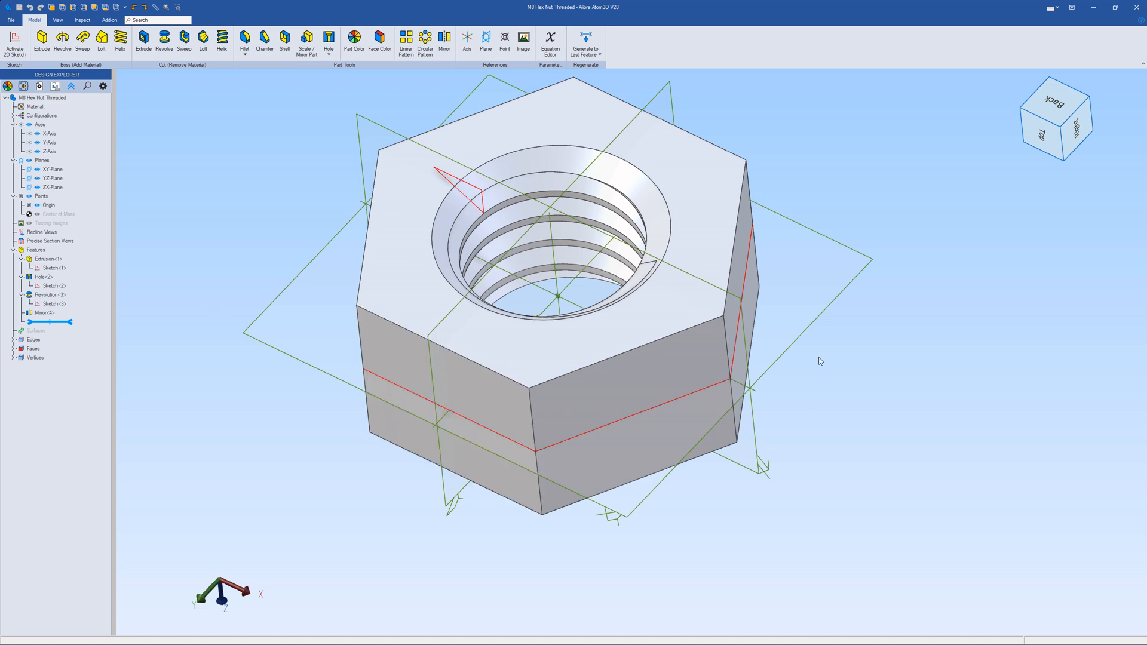
{"action": "scroll", "coordinate": [819, 365], "scroll_direction": "down", "scroll_amount": 3}
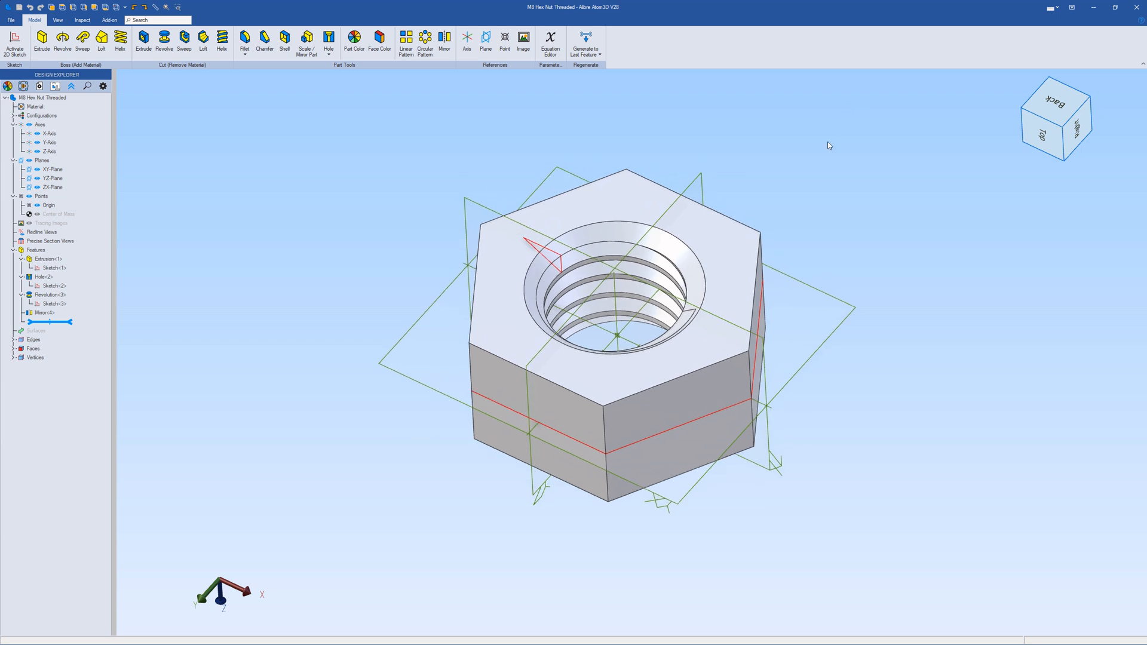
{"action": "scroll", "coordinate": [822, 187], "scroll_direction": "up", "scroll_amount": 2}
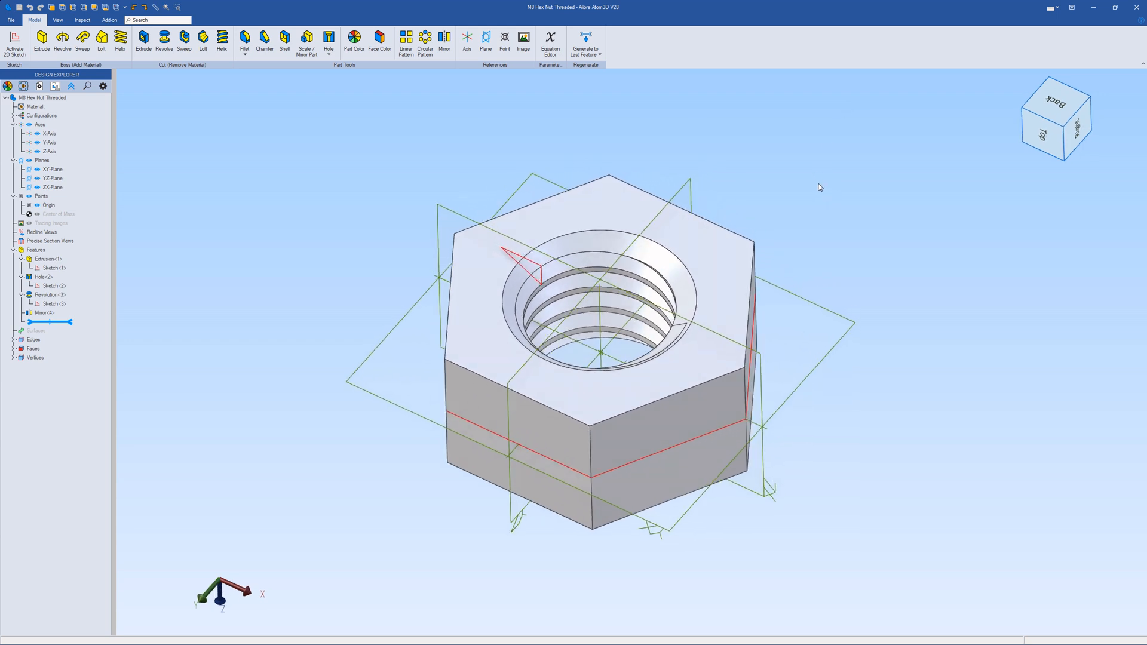